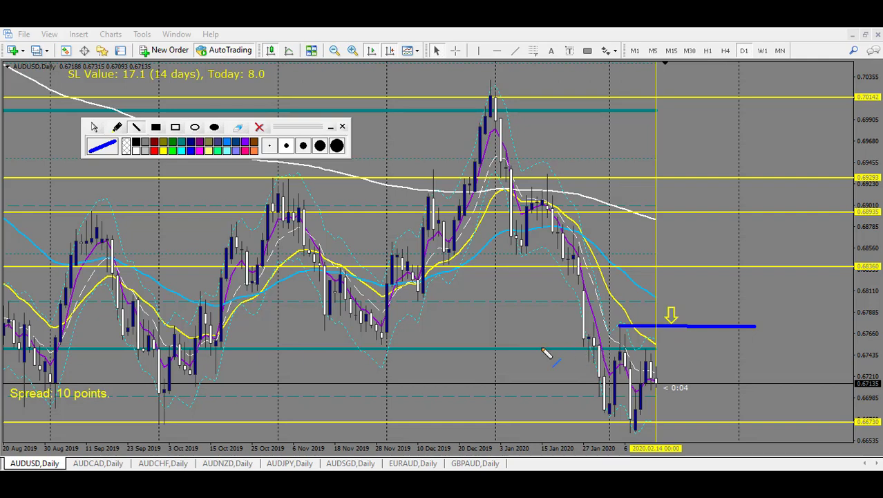
- Sketch a first level and zigzag near the teal AUDUSD support line, then clear them
drag(540, 347, 723, 347)
mouse_move(603, 384)
mouse_down()
mouse_move(621, 358)
mouse_move(636, 414)
mouse_move(651, 357)
mouse_move(681, 389)
mouse_up()
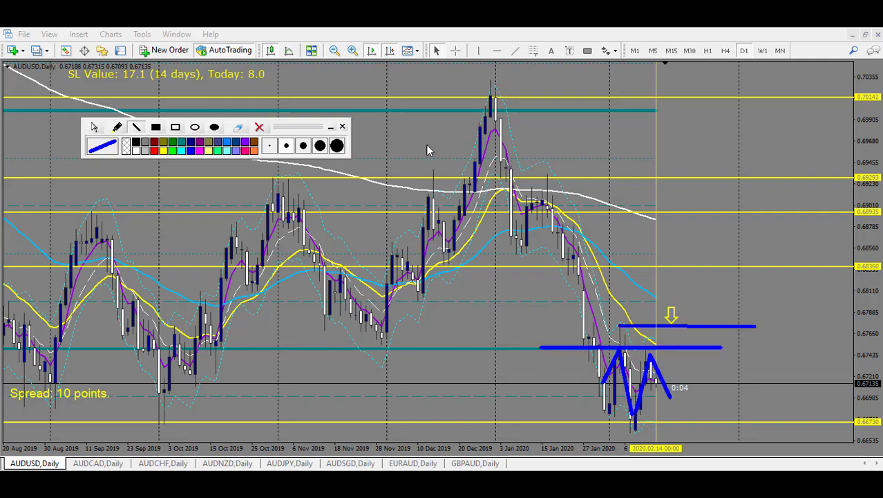
click(259, 127)
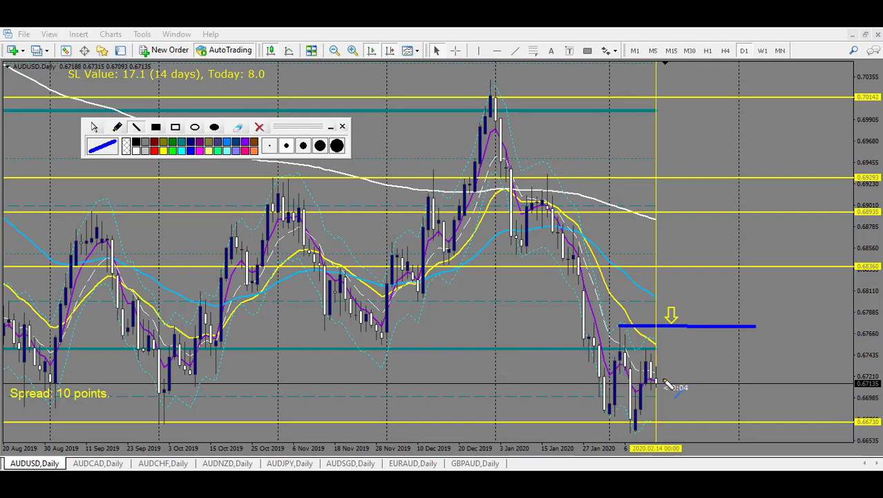
- Draw the projected A-shaped path up to 0.68360 and back, plus a level near 0.6810
drag(663, 380, 702, 274)
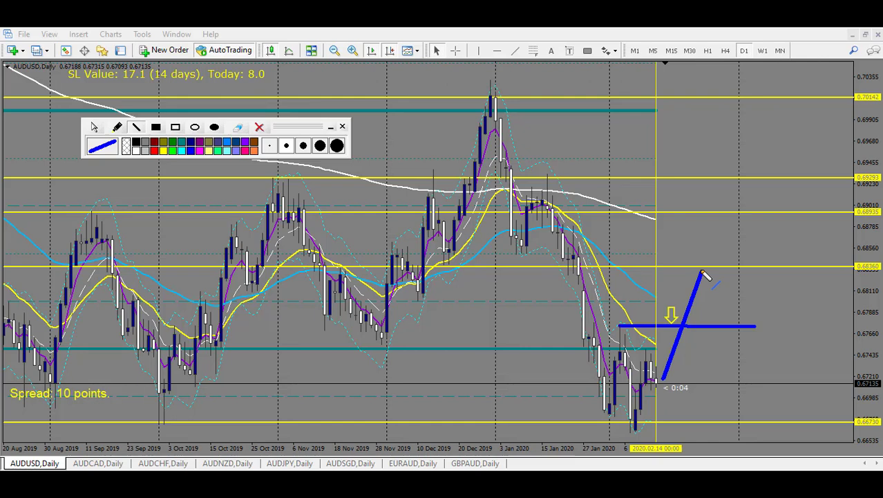
drag(702, 274, 763, 373)
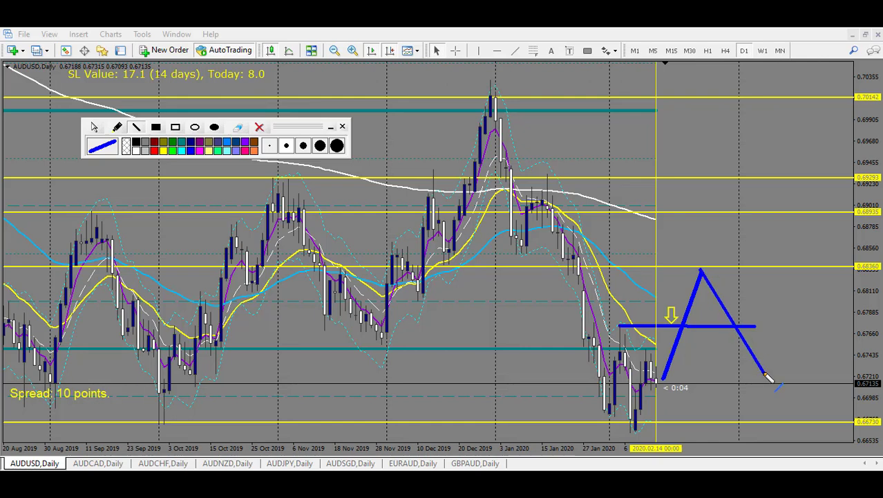
drag(418, 301, 760, 301)
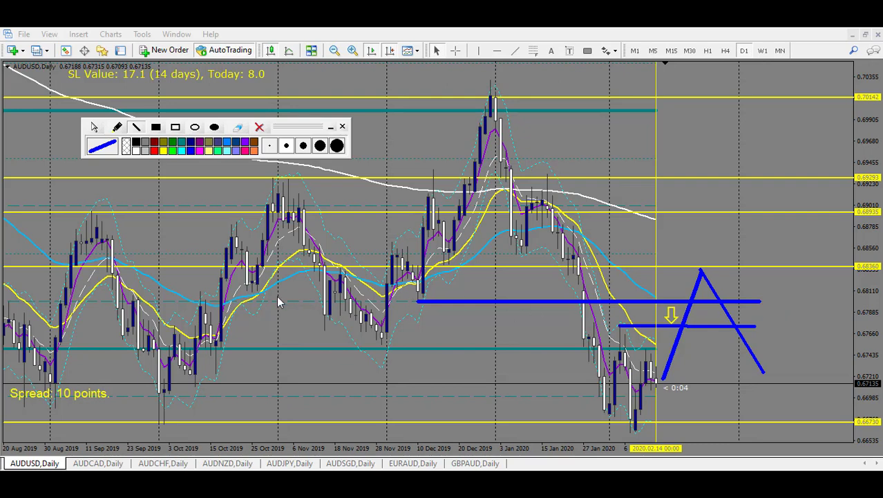
- Mark earlier swing highs and lows with short strokes, then wipe all the sketches
mouse_move(366, 322)
mouse_down()
mouse_move(367, 309)
mouse_move(377, 329)
mouse_up()
mouse_move(189, 354)
mouse_down()
mouse_move(199, 300)
mouse_move(218, 364)
mouse_up()
mouse_move(235, 257)
mouse_down()
mouse_move(251, 293)
mouse_move(261, 224)
mouse_up()
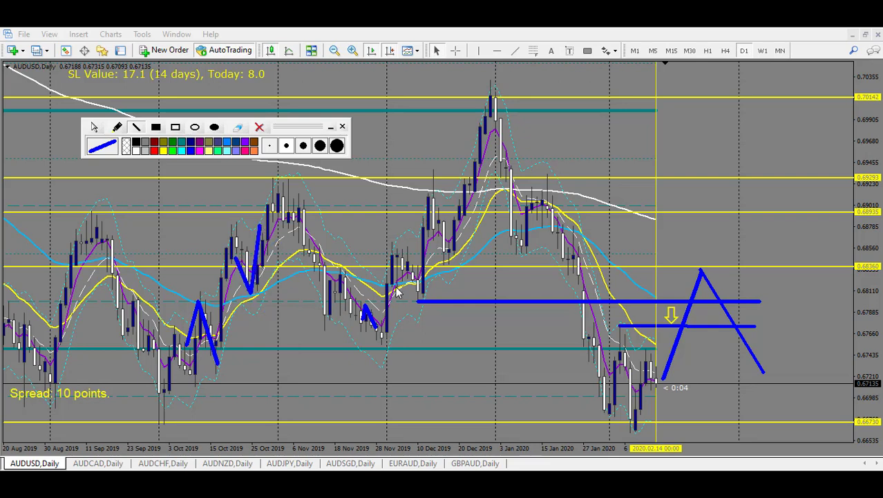
mouse_move(403, 262)
mouse_down()
mouse_move(422, 302)
mouse_move(423, 226)
mouse_up()
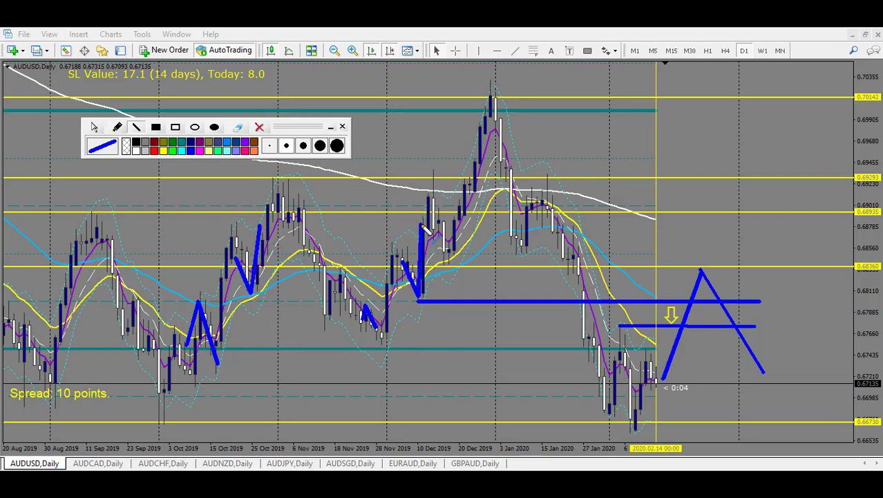
drag(644, 267, 655, 292)
click(259, 128)
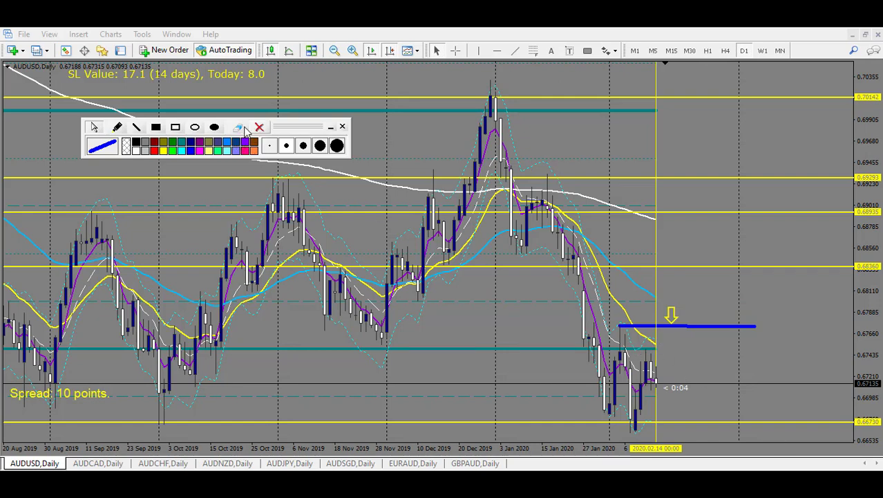
- Sketch a dip to 0.66730 support and a rally toward 0.68360, compress the price scale, then clear
drag(662, 336, 683, 309)
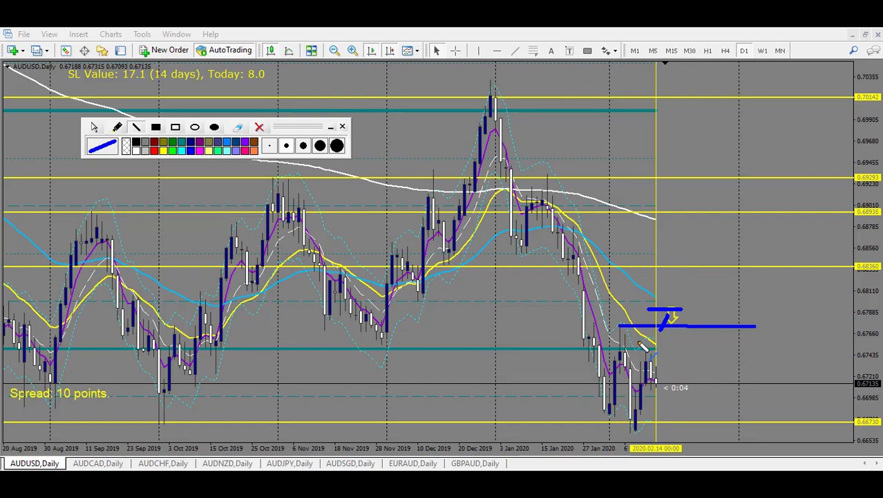
key(ctrl+z)
mouse_move(650, 322)
mouse_down()
mouse_move(667, 308)
mouse_move(686, 343)
mouse_move(719, 271)
mouse_move(786, 341)
mouse_up()
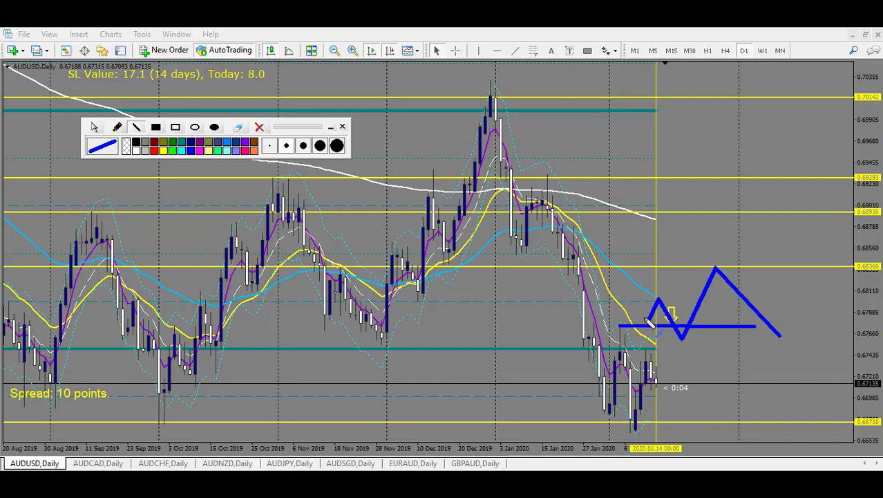
drag(645, 319, 683, 416)
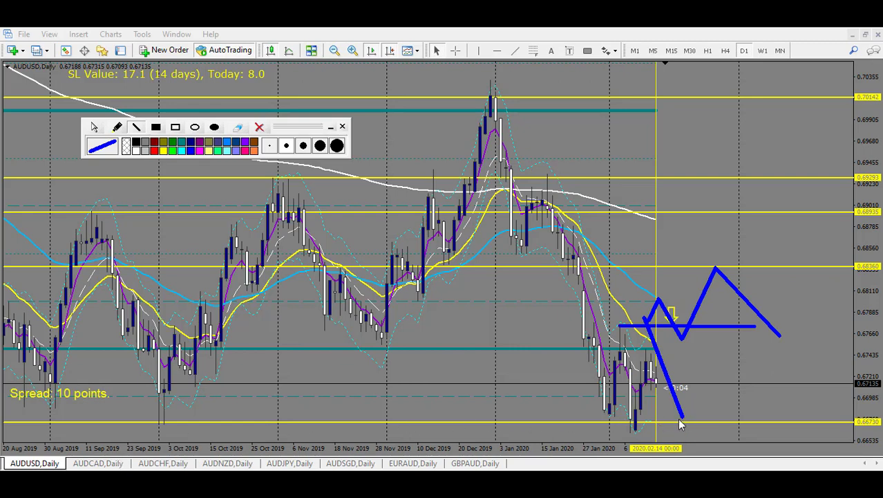
mouse_move(684, 416)
mouse_down()
mouse_move(726, 337)
mouse_move(737, 291)
mouse_up()
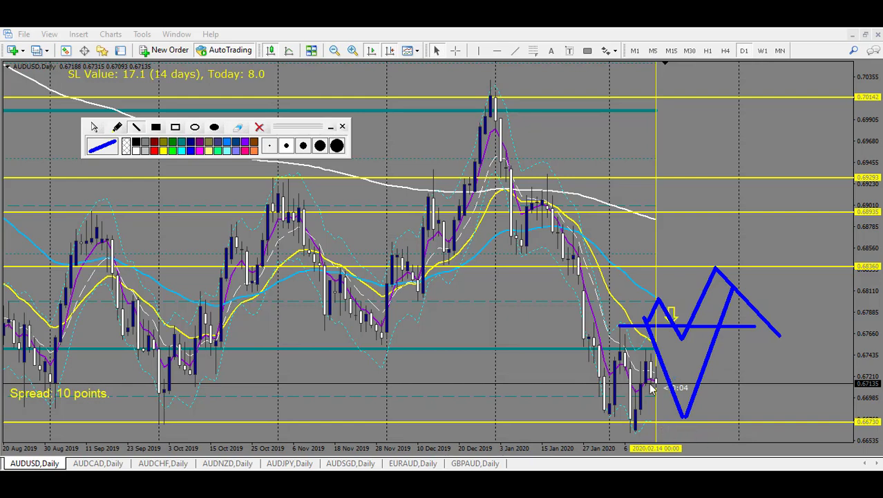
drag(866, 303, 870, 368)
click(260, 126)
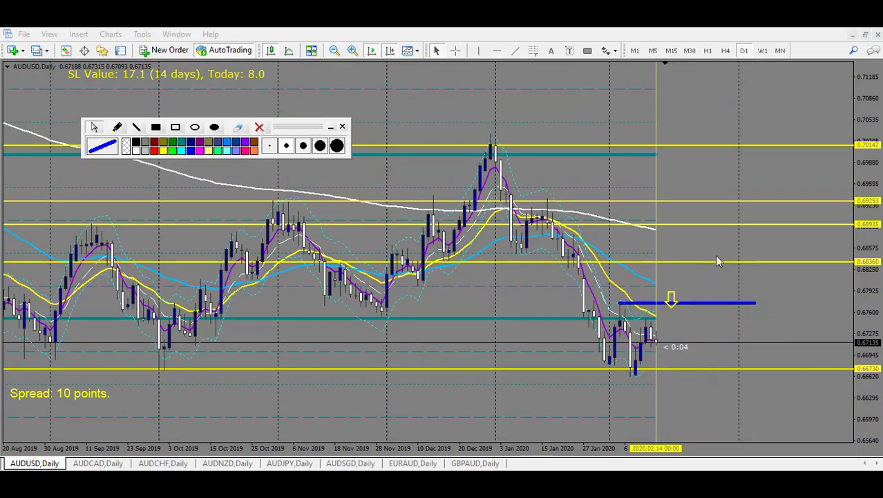
- Compress the price scale and draw a straight-line drop below 0.66730 with a rebound
drag(865, 296, 875, 349)
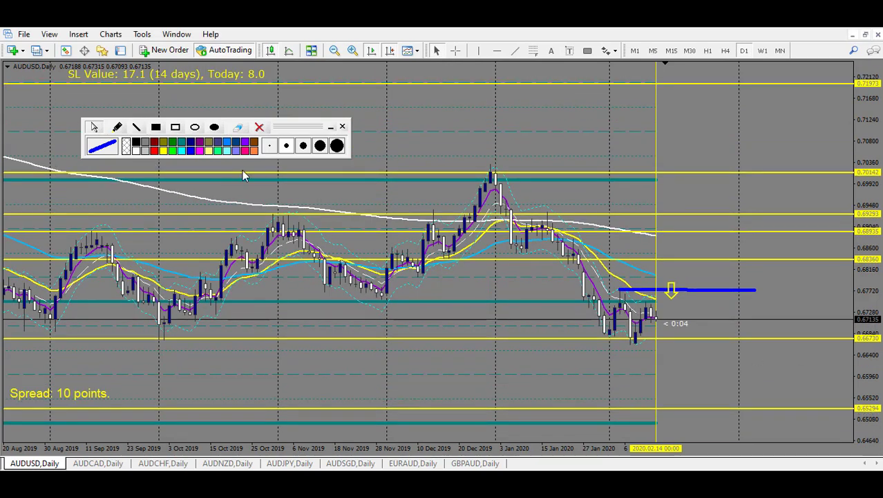
click(136, 127)
mouse_move(658, 341)
mouse_down()
mouse_move(743, 454)
mouse_move(730, 437)
mouse_up()
drag(705, 410, 763, 312)
mouse_move(666, 434)
mouse_down()
mouse_move(705, 409)
mouse_move(684, 412)
mouse_up()
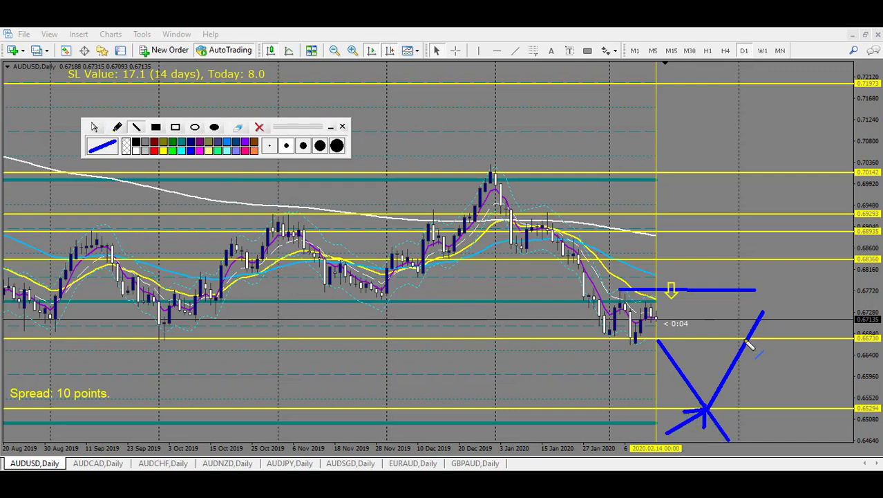
- Redraw the V-shaped drop to the 0.65294 support and rebound, then clear the line sketches
drag(756, 344, 792, 397)
drag(793, 397, 804, 416)
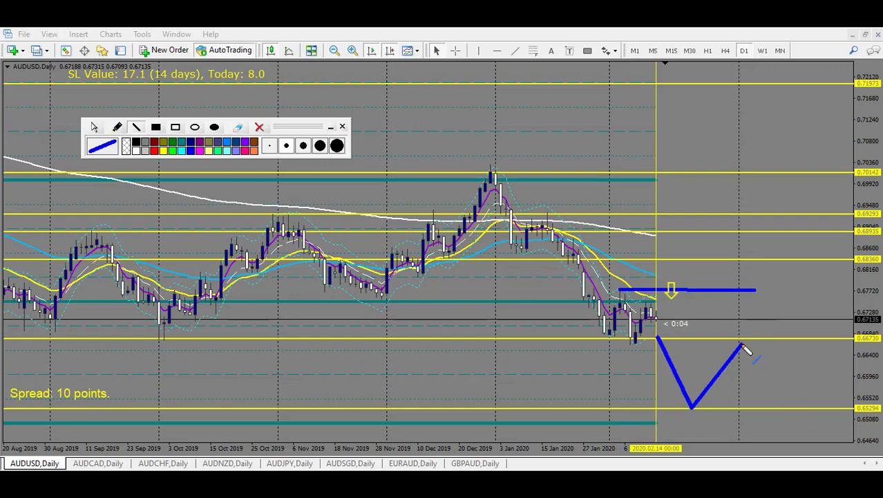
drag(742, 343, 784, 406)
drag(724, 293, 741, 342)
drag(729, 330, 748, 344)
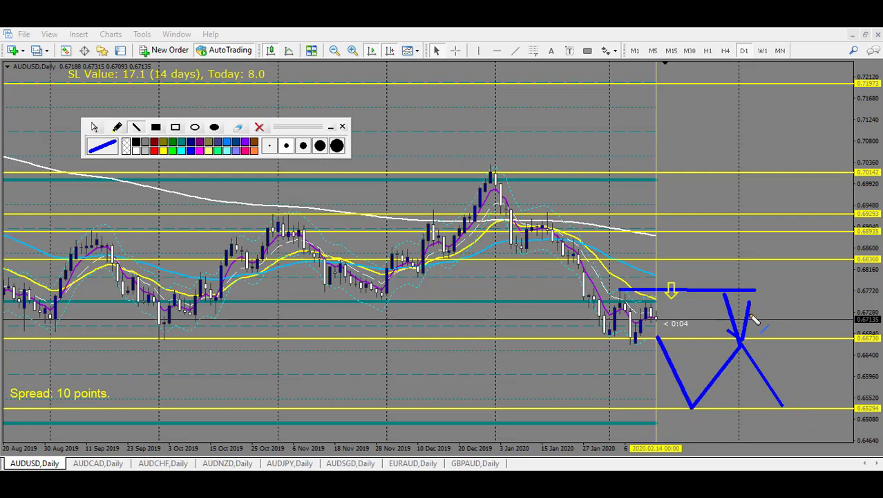
click(259, 127)
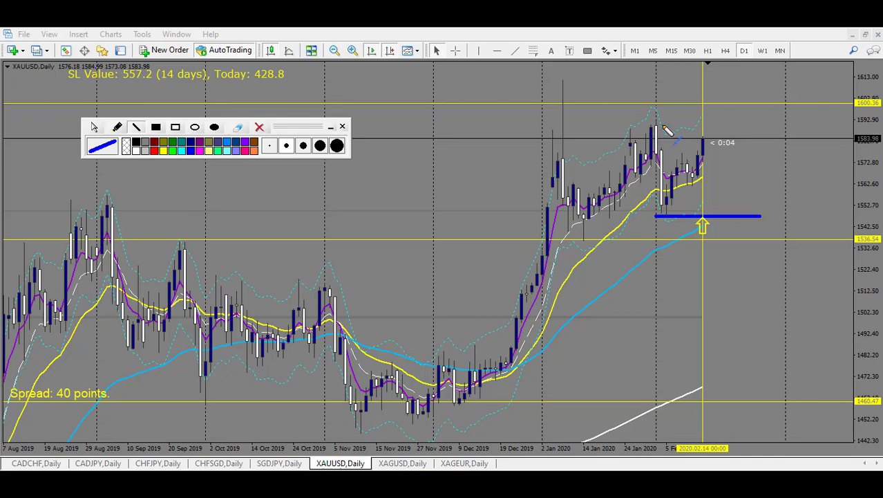
- Draw gold levels at the January spike high and across the recent highs
drag(554, 78, 766, 78)
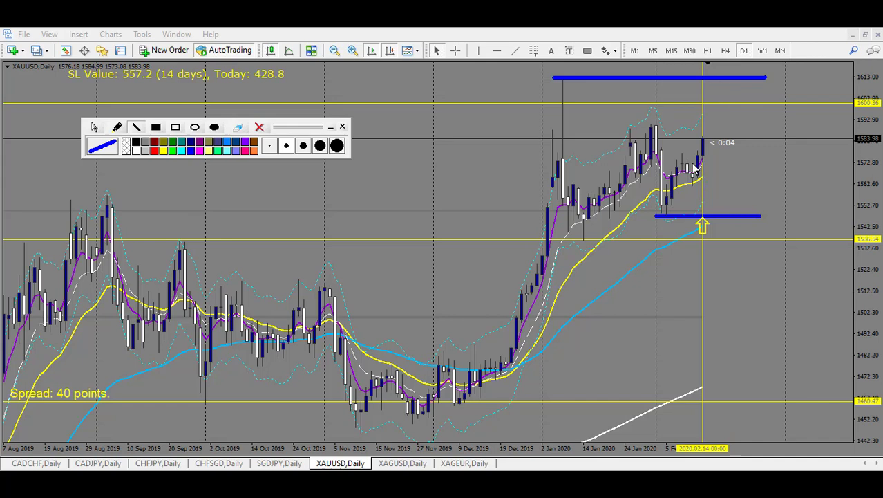
drag(676, 124, 664, 136)
drag(651, 124, 801, 125)
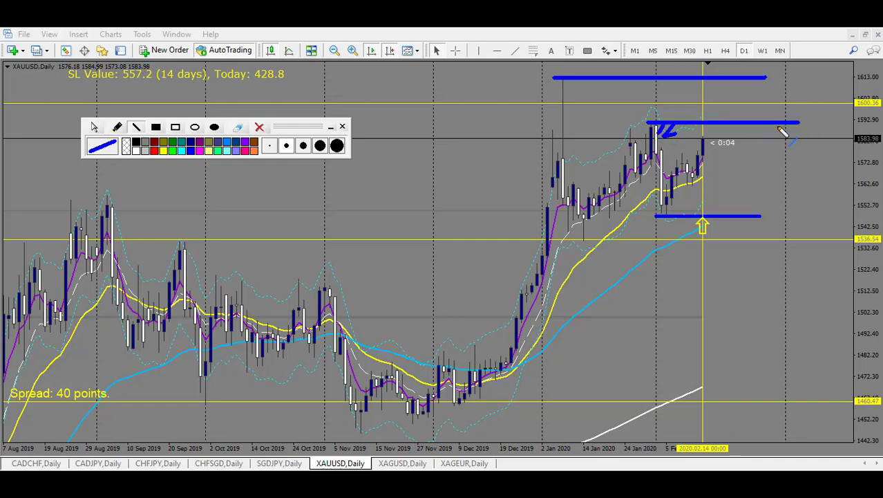
- Sketch a projected breakout through that level with a pullback peak, then clear the sketches
drag(719, 154, 748, 105)
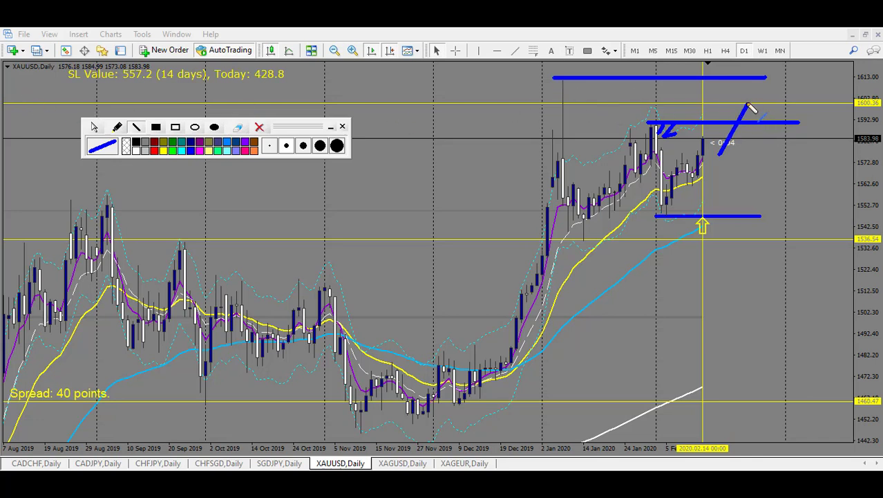
drag(749, 105, 789, 166)
drag(466, 77, 560, 99)
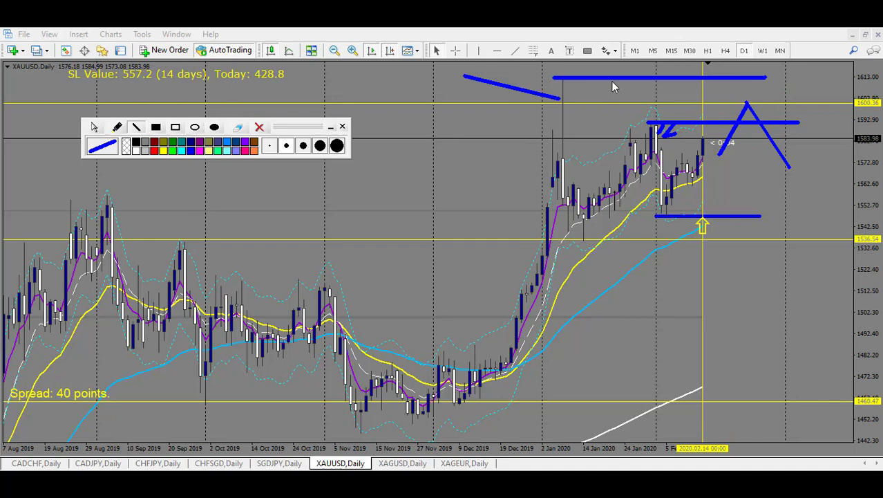
click(259, 127)
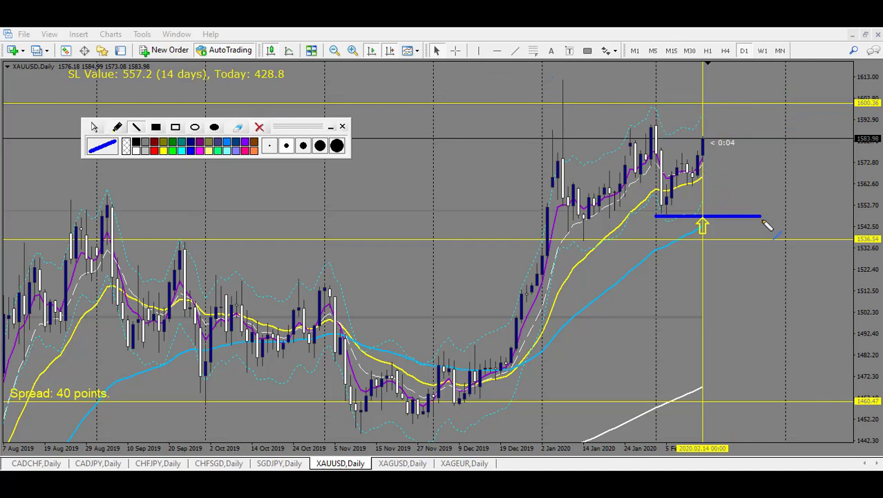
- Sketch a gold dip toward 1460.47 and a 1502 level with rebound, clear them, then switch to EURUSD
mouse_move(713, 207)
mouse_down()
mouse_move(738, 244)
mouse_move(792, 134)
mouse_up()
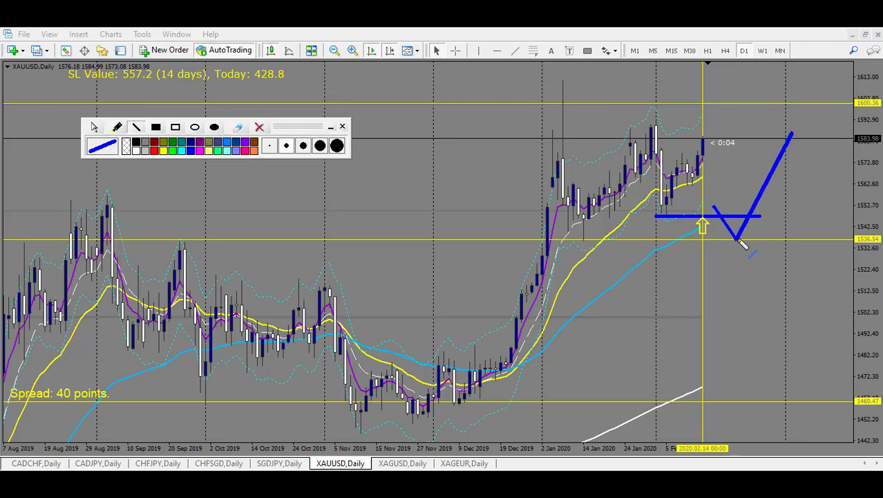
mouse_move(736, 240)
mouse_down()
mouse_move(768, 401)
mouse_move(827, 252)
mouse_up()
drag(573, 320, 838, 320)
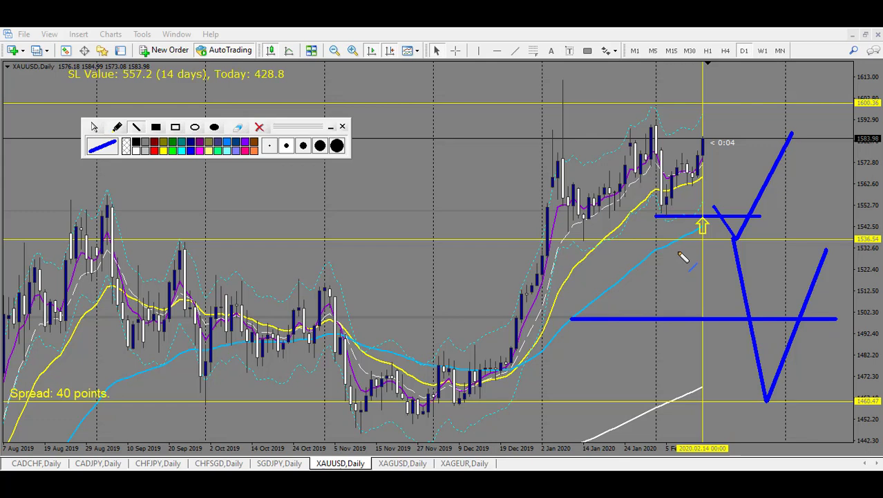
drag(748, 317, 772, 259)
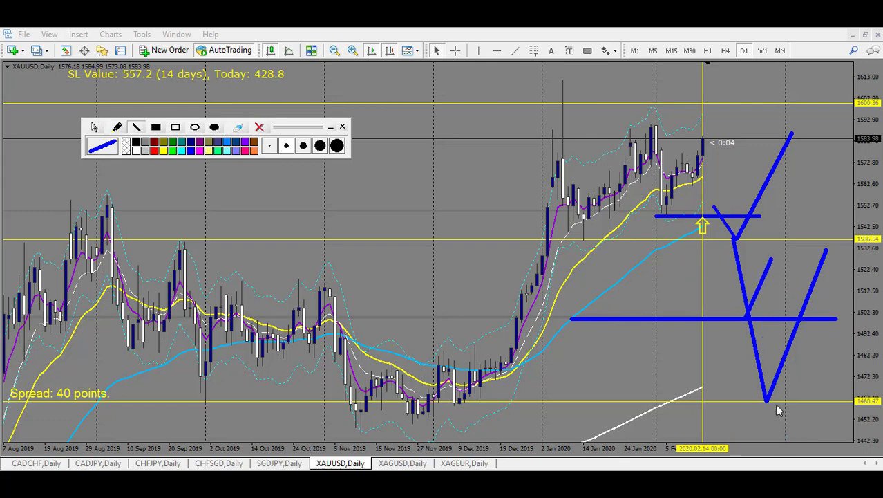
click(260, 127)
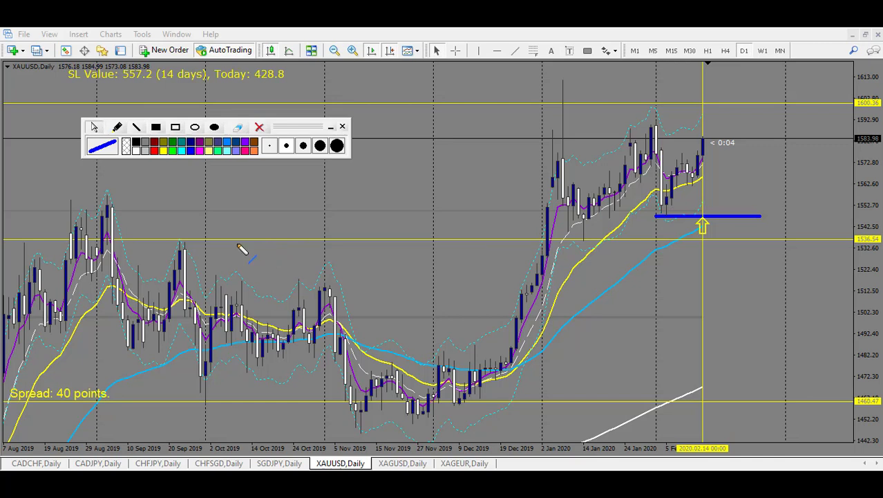
key(ctrl+Tab)
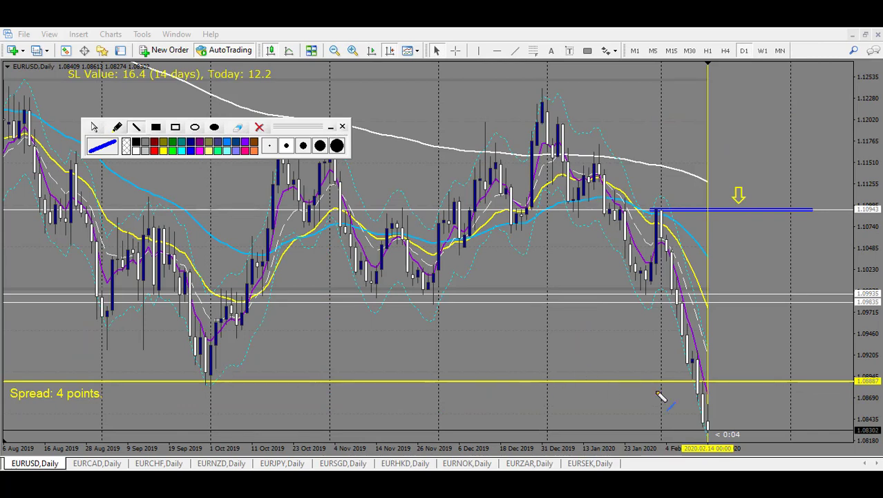
- Sketch EURUSD rebound paths and zigzags over the November and late-January lows, then clear them
mouse_move(586, 408)
mouse_down()
mouse_move(621, 392)
mouse_move(625, 405)
mouse_move(575, 390)
mouse_up()
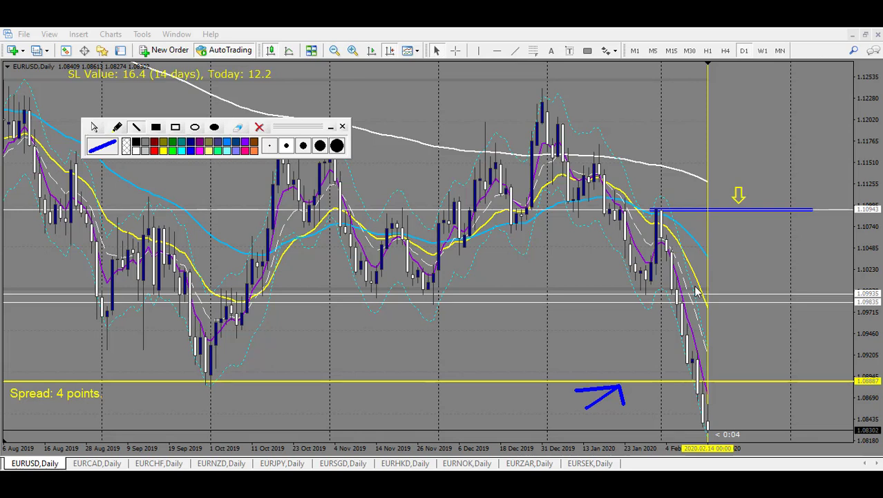
mouse_move(708, 433)
mouse_down()
mouse_move(734, 384)
mouse_move(755, 406)
mouse_move(787, 306)
mouse_up()
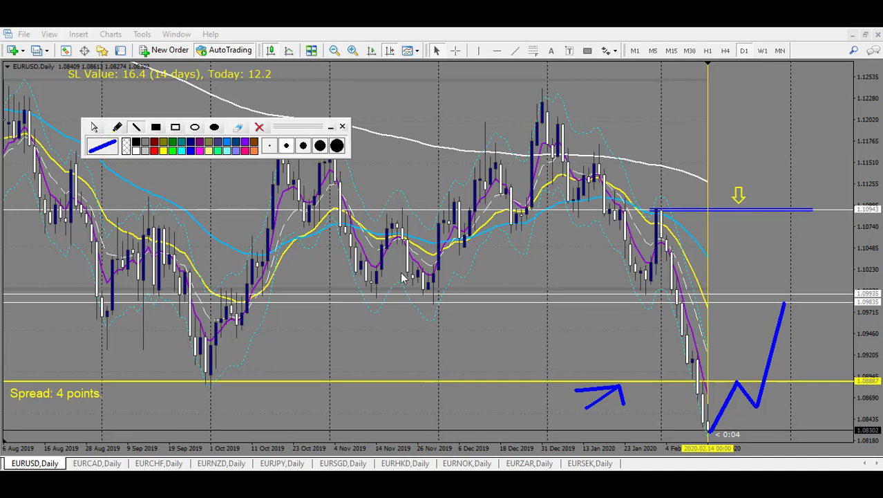
mouse_move(366, 261)
mouse_down()
mouse_move(407, 239)
mouse_move(424, 271)
mouse_move(443, 242)
mouse_up()
mouse_move(612, 233)
mouse_down()
mouse_move(643, 304)
mouse_move(679, 218)
mouse_up()
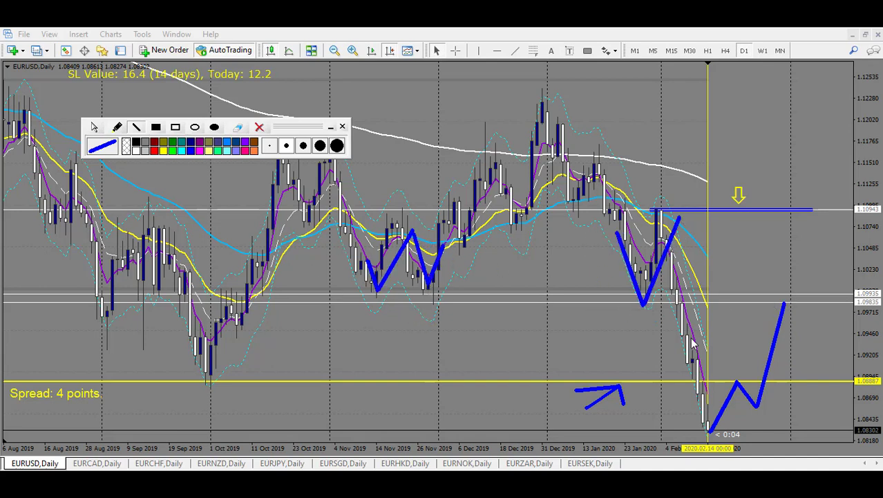
mouse_move(792, 306)
mouse_down()
mouse_move(839, 393)
mouse_move(849, 319)
mouse_up()
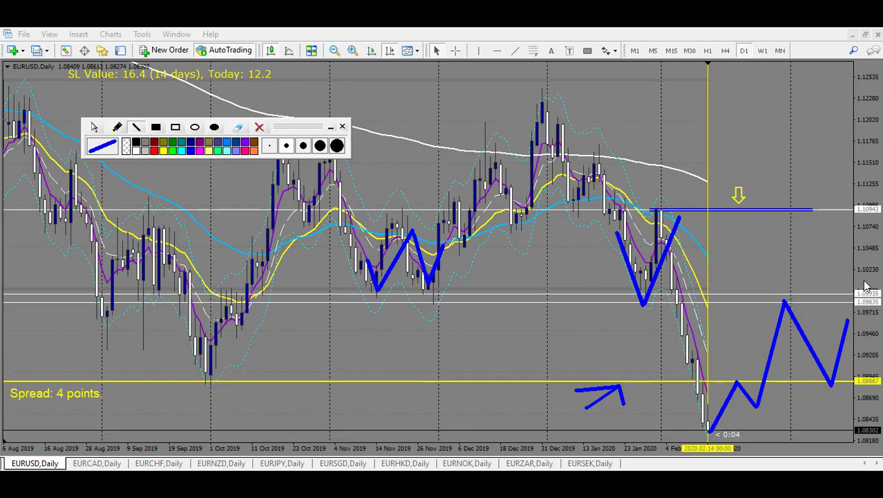
key(Escape)
- Draw a check-mark bounce below the last candle with the line tool, then erase it
click(136, 127)
mouse_move(708, 383)
mouse_down()
mouse_move(716, 395)
mouse_move(727, 385)
mouse_move(738, 348)
mouse_up()
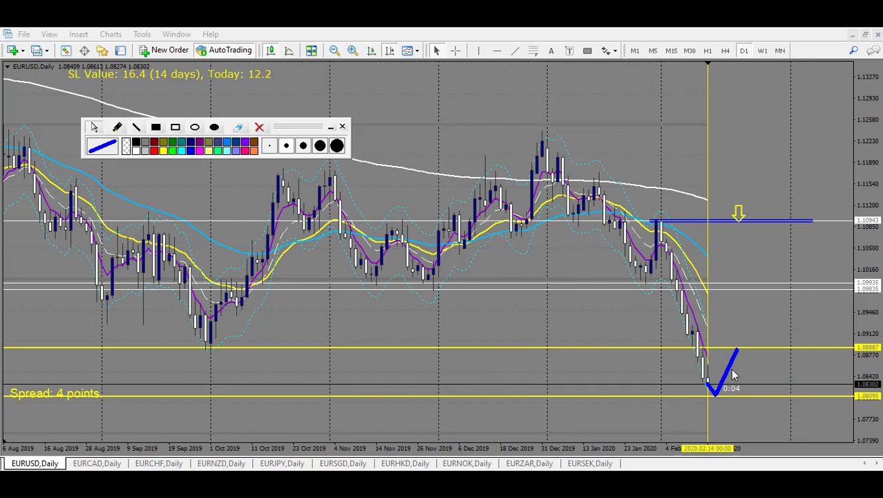
click(260, 128)
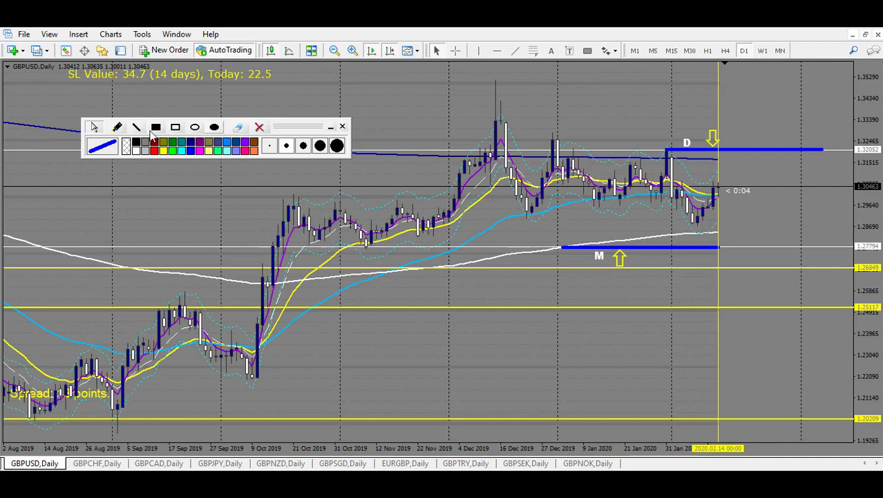
click(136, 128)
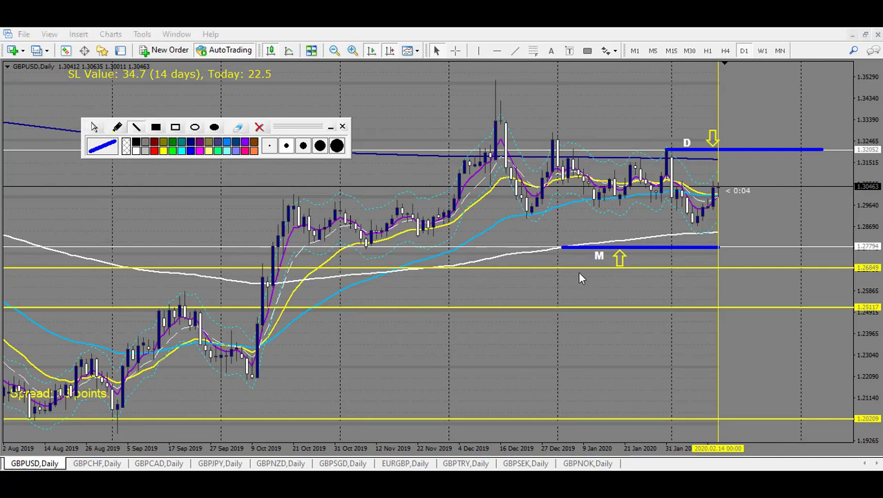
mouse_move(549, 296)
mouse_down()
mouse_move(610, 269)
mouse_move(602, 293)
mouse_move(596, 258)
mouse_move(619, 252)
mouse_up()
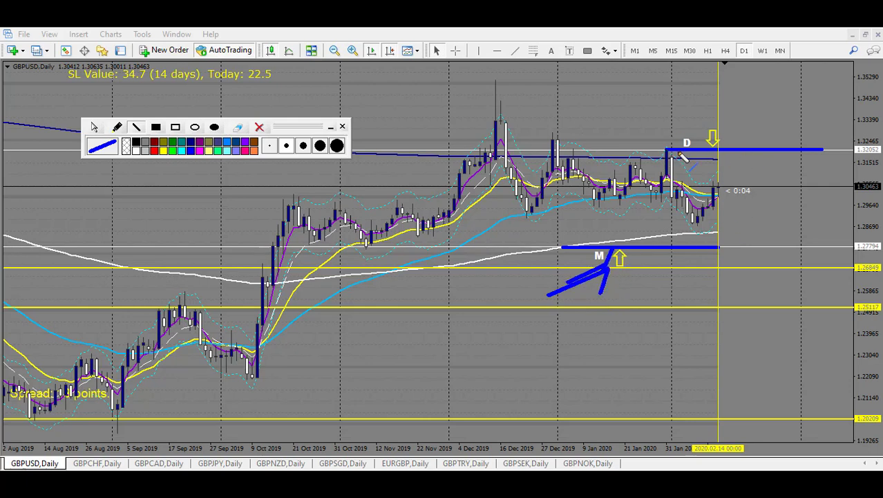
mouse_move(653, 135)
mouse_down()
mouse_move(675, 153)
mouse_move(655, 152)
mouse_up()
drag(683, 225, 704, 223)
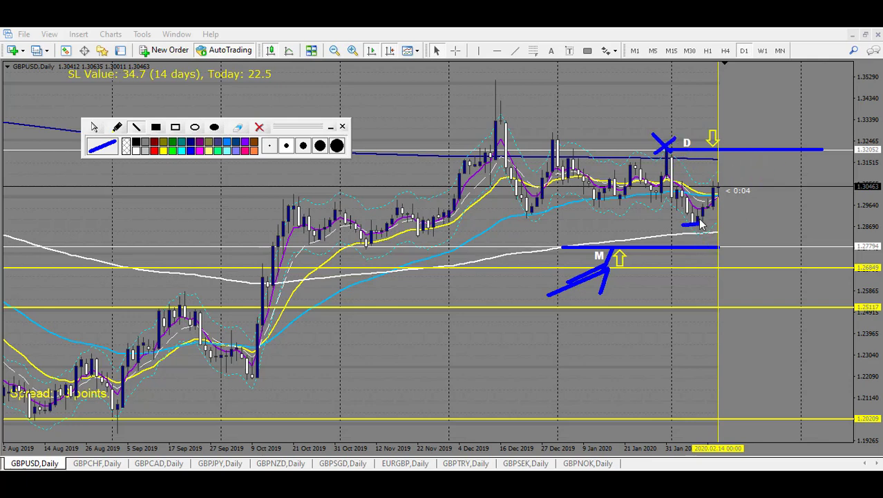
drag(528, 220, 699, 220)
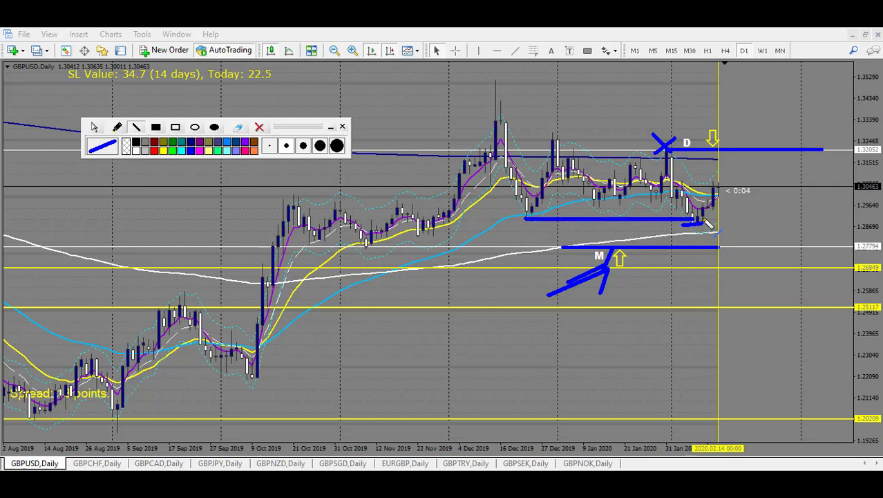
drag(681, 181, 722, 181)
drag(717, 159, 748, 161)
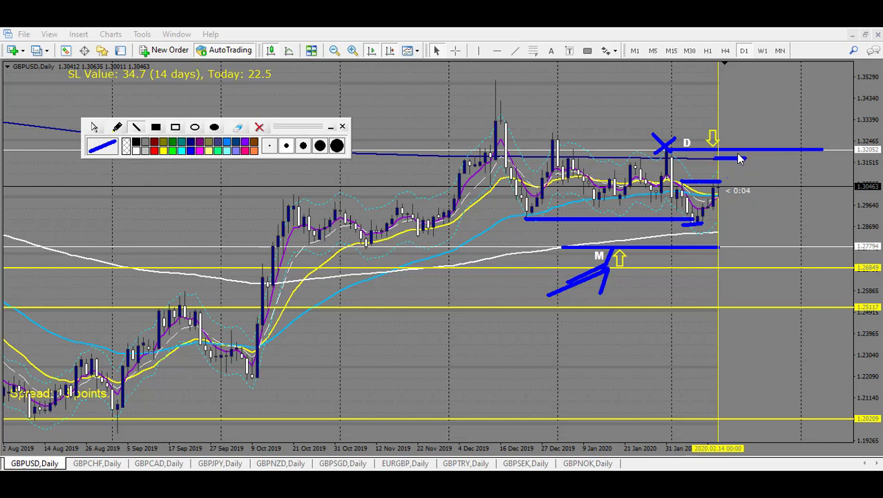
click(259, 127)
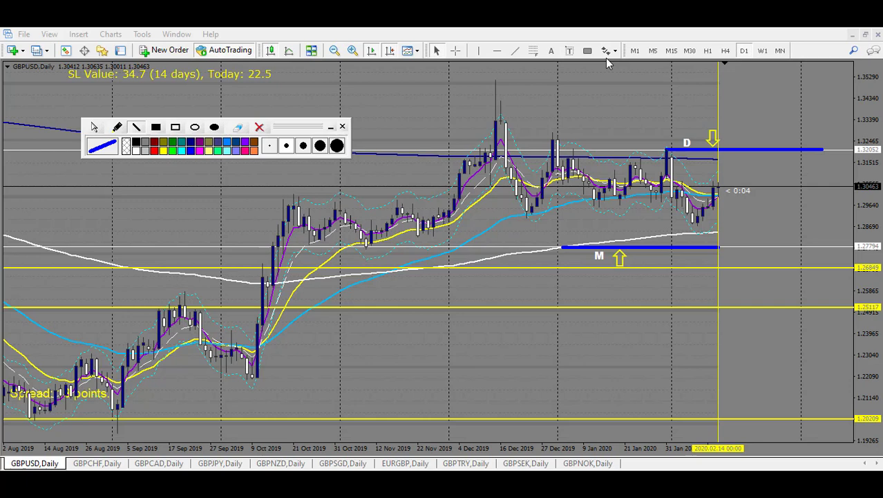
- Sketch a path rising to the D level and falling back from the peak
mouse_move(726, 187)
mouse_down()
mouse_move(748, 154)
mouse_move(767, 184)
mouse_up()
mouse_move(767, 184)
mouse_down()
mouse_move(796, 249)
mouse_move(790, 241)
mouse_move(805, 232)
mouse_move(821, 181)
mouse_up()
drag(355, 255, 370, 245)
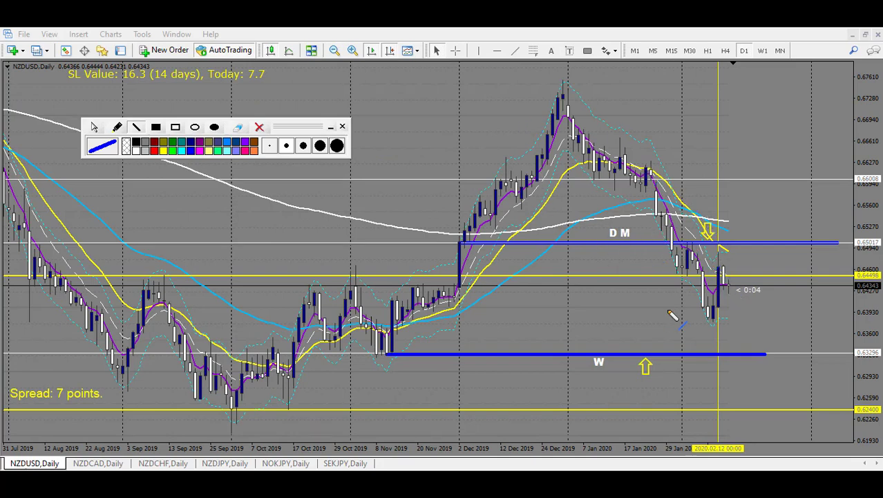
- Sketch moves toward DM and a long rally, clear them, then draw a bounce off the W support
mouse_move(730, 273)
mouse_down()
mouse_move(747, 249)
mouse_move(771, 298)
mouse_up()
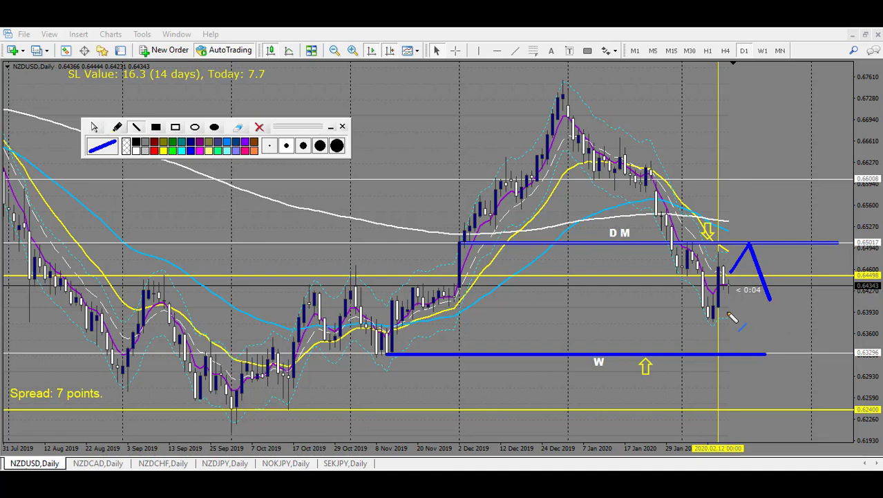
drag(711, 321, 788, 322)
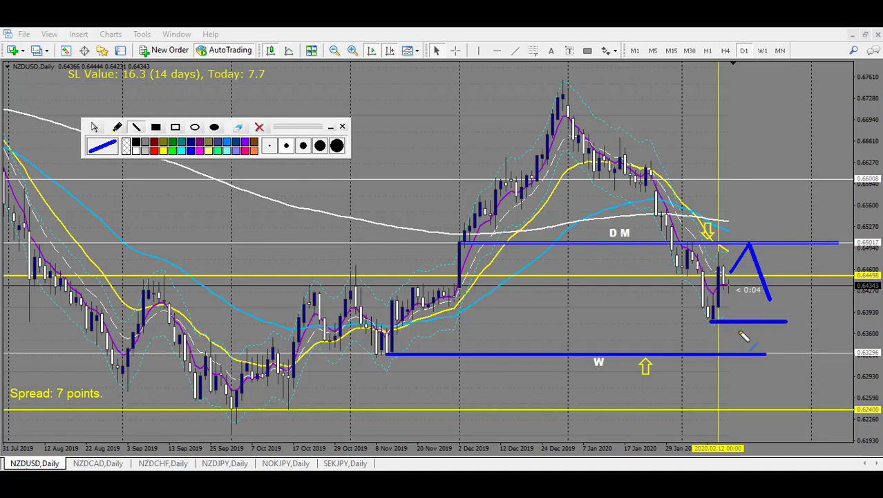
mouse_move(726, 271)
mouse_down()
mouse_move(760, 323)
mouse_move(805, 174)
mouse_up()
mouse_move(548, 303)
mouse_down()
mouse_move(566, 280)
mouse_move(567, 304)
mouse_move(566, 280)
mouse_up()
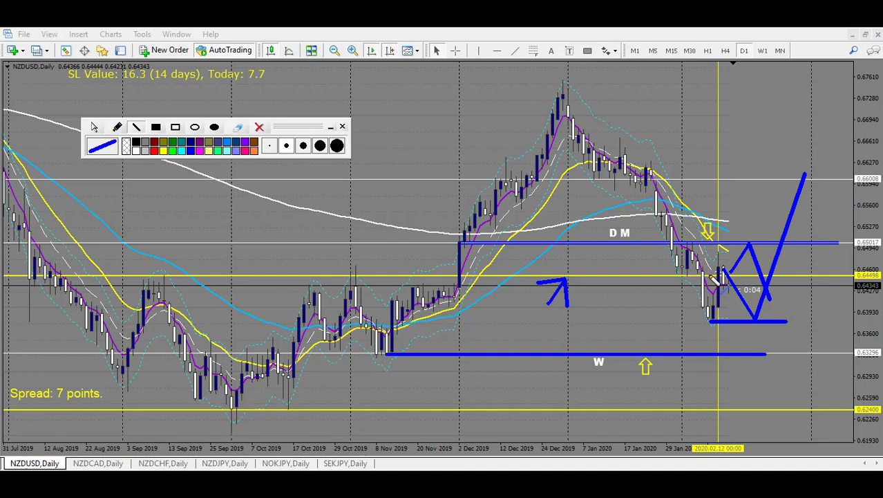
drag(707, 278, 773, 151)
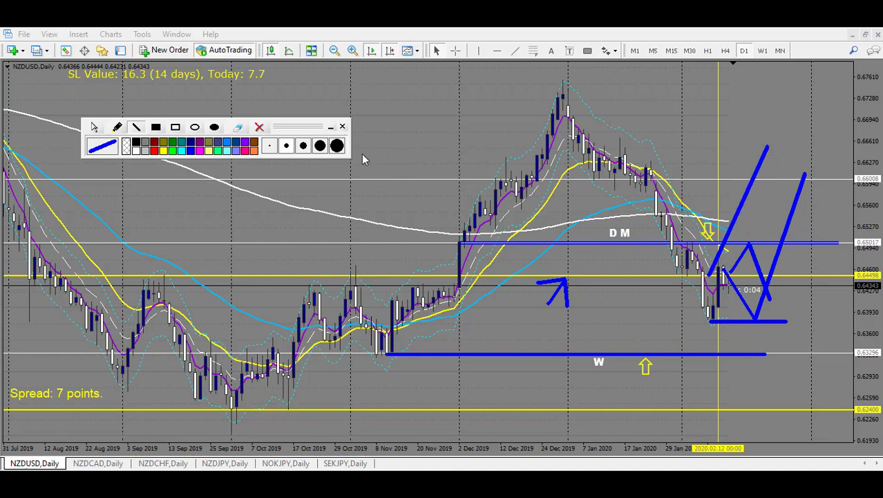
click(259, 127)
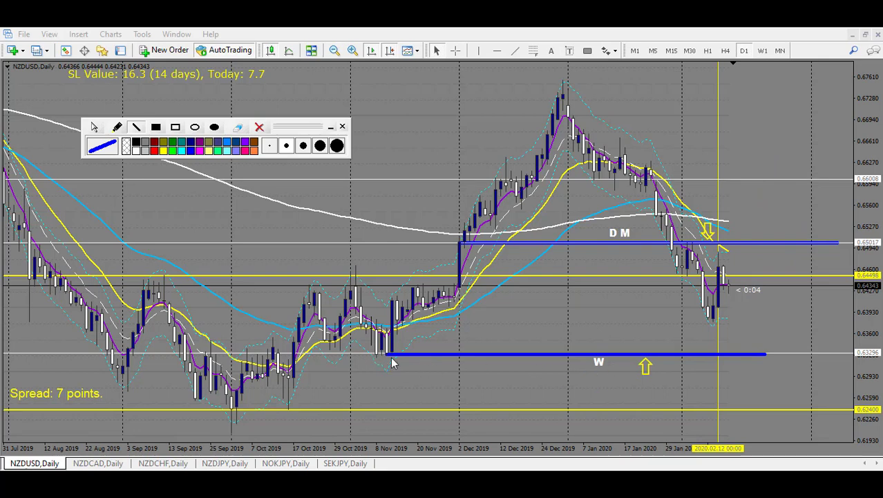
mouse_move(761, 340)
mouse_down()
mouse_move(776, 351)
mouse_move(801, 325)
mouse_up()
- Erase the NZDUSD check mark and try a trend line up the January rally, then undo it
click(260, 129)
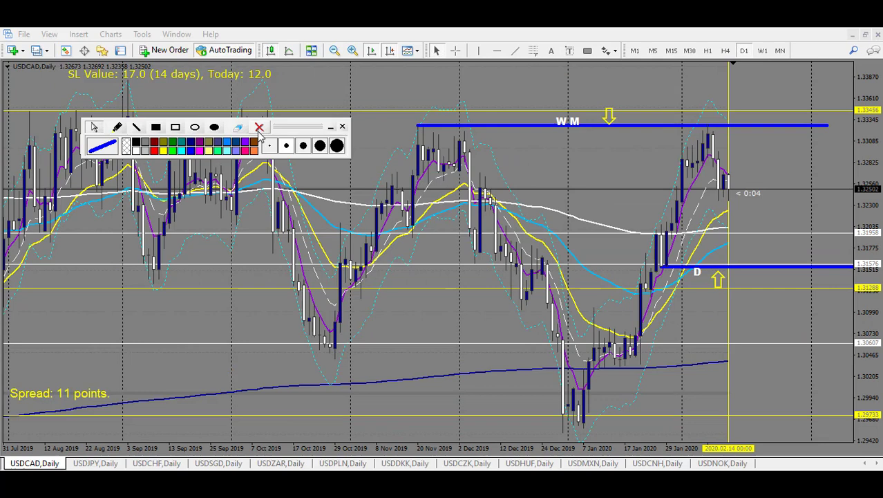
click(136, 127)
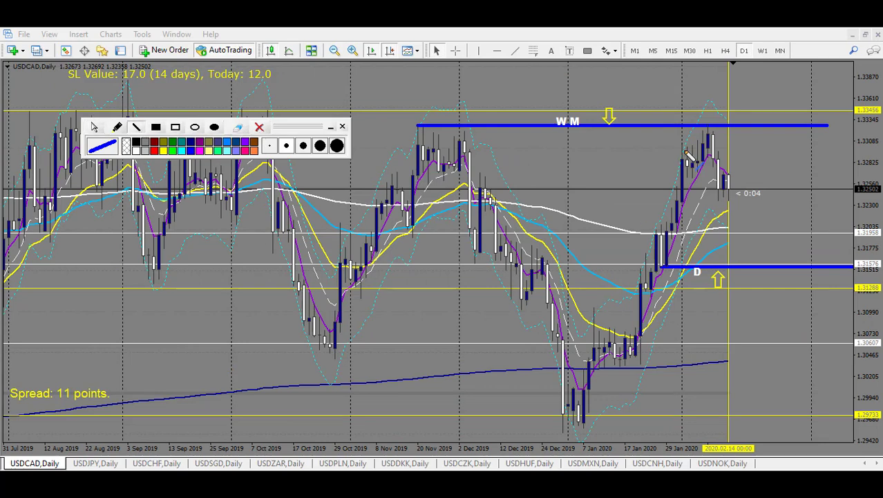
drag(596, 443, 601, 437)
drag(640, 366, 705, 133)
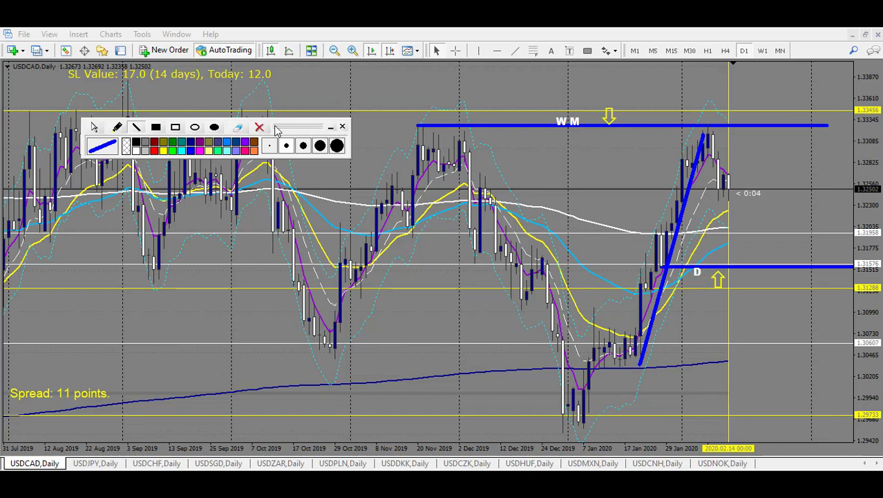
key(ctrl+z)
- Mark strokes around the USDCAD D level and sketch a dip-and-rally path from the latest candle
mouse_move(663, 289)
mouse_down()
mouse_move(680, 271)
mouse_move(681, 288)
mouse_up()
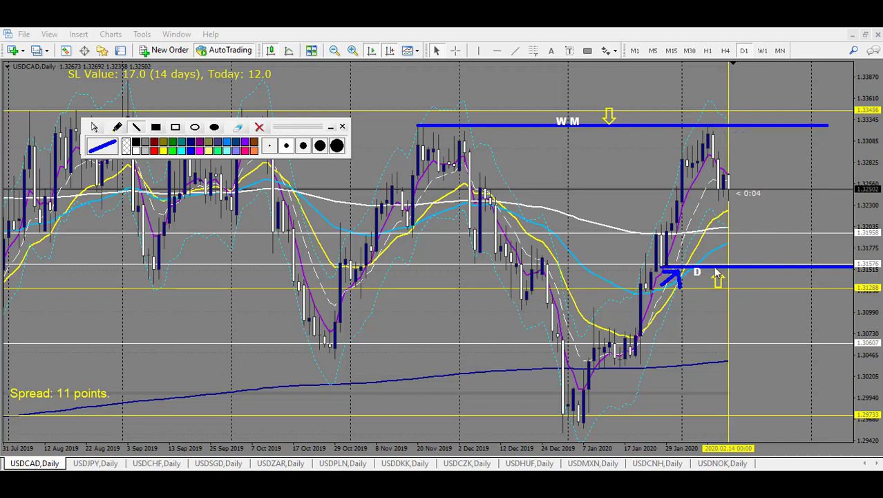
mouse_move(717, 264)
mouse_down()
mouse_move(731, 278)
mouse_move(732, 266)
mouse_up()
drag(744, 243, 754, 234)
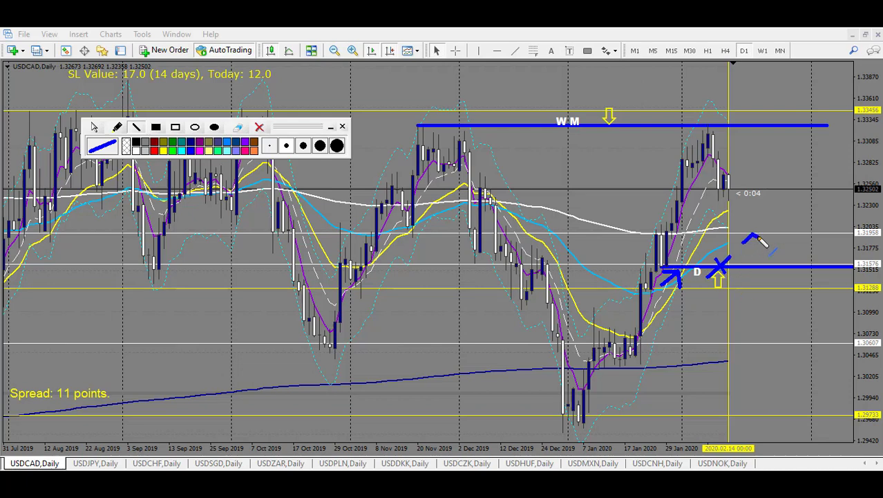
mouse_move(728, 181)
mouse_down()
mouse_move(752, 228)
mouse_move(796, 151)
mouse_up()
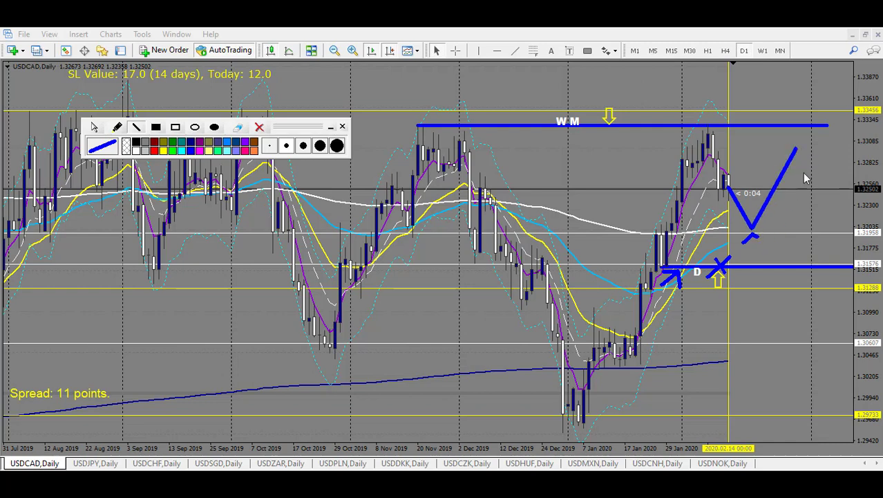
mouse_move(754, 233)
mouse_down()
mouse_move(774, 267)
mouse_move(809, 162)
mouse_up()
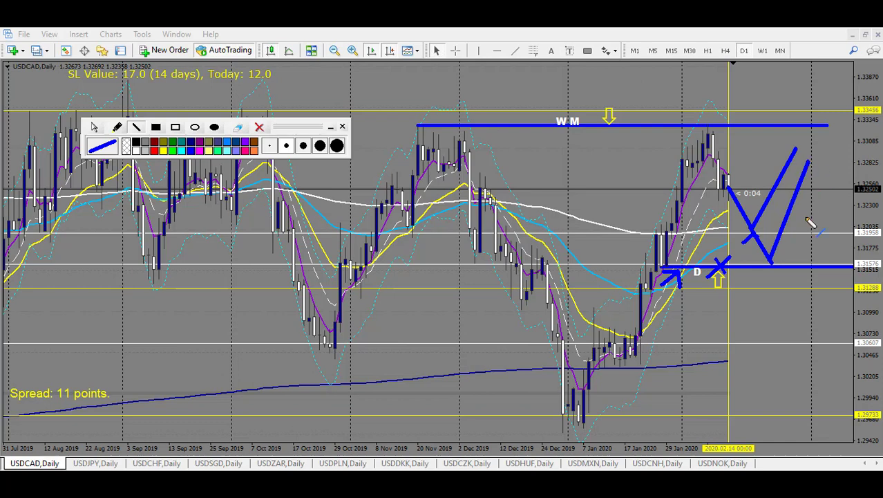
- Add a short level below D, an up arrow, and a rally toward W M, then clear
drag(772, 276, 803, 276)
mouse_move(686, 325)
mouse_down()
mouse_move(719, 290)
mouse_move(722, 311)
mouse_up()
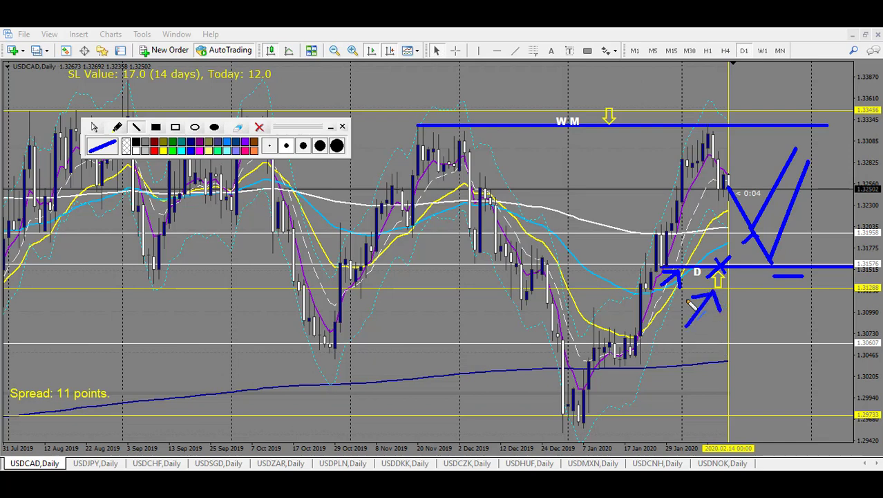
drag(781, 288, 838, 112)
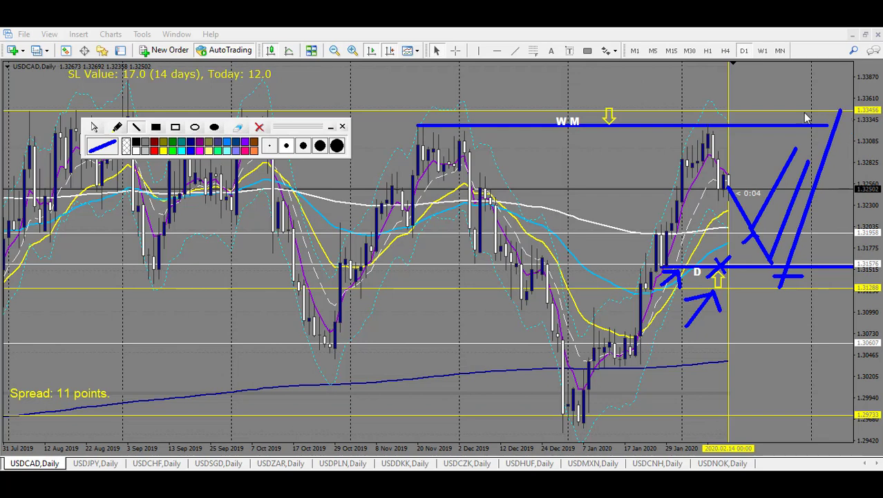
click(260, 127)
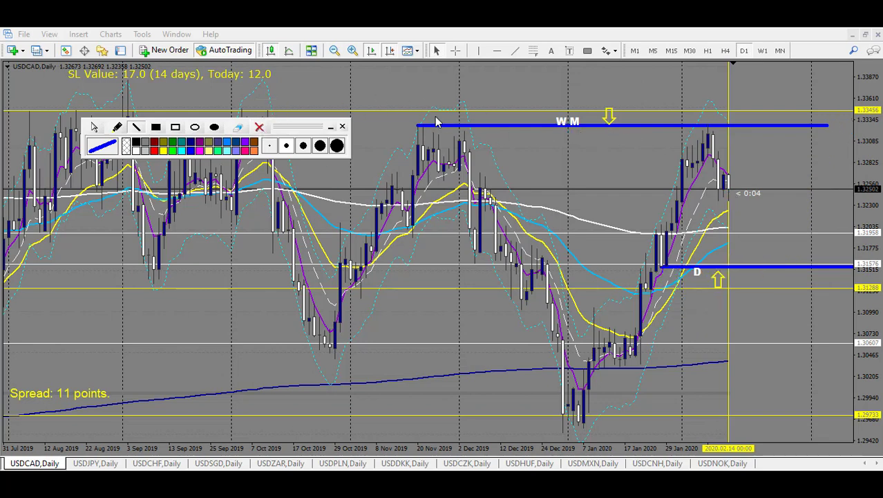
- Draw a rising arrow toward W M and a line just above it, undoing a stray stroke, then clear
mouse_move(487, 164)
mouse_down()
mouse_move(512, 132)
mouse_move(492, 131)
mouse_up()
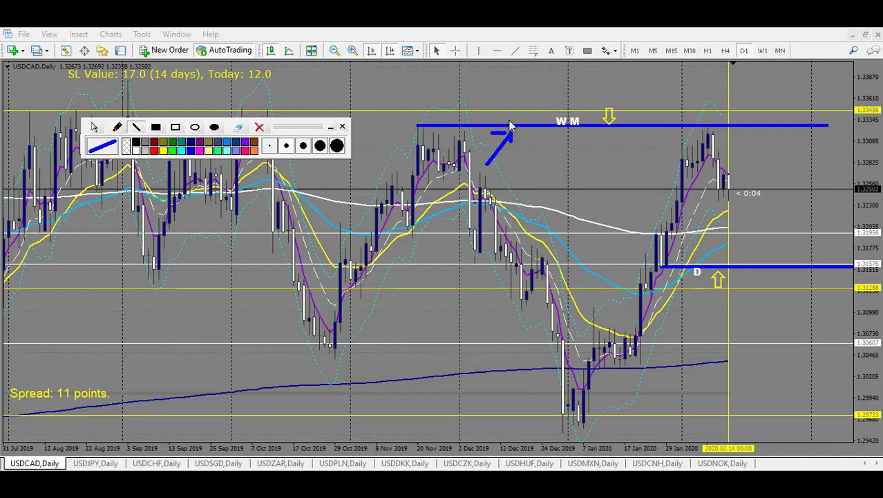
drag(780, 96, 773, 101)
key(ctrl+z)
drag(700, 96, 767, 91)
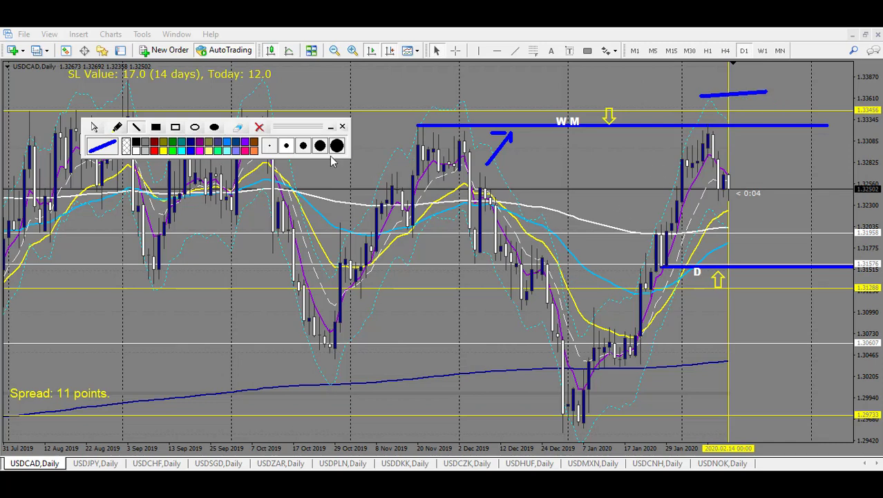
click(259, 126)
- Sketch a projected drop with downward arrows from the recent high, delete them, and open USDJPY daily
mouse_move(741, 82)
mouse_down()
mouse_move(767, 104)
mouse_move(737, 104)
mouse_up()
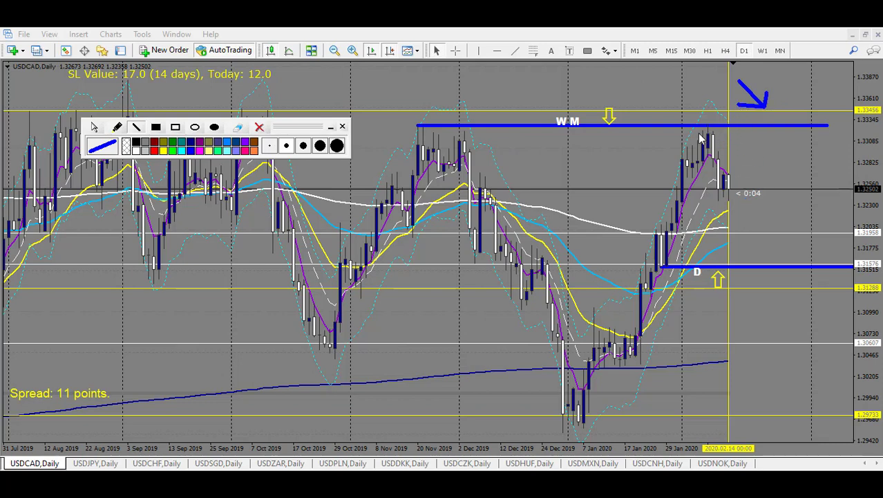
drag(755, 124, 757, 116)
drag(801, 197, 795, 185)
drag(872, 101, 882, 151)
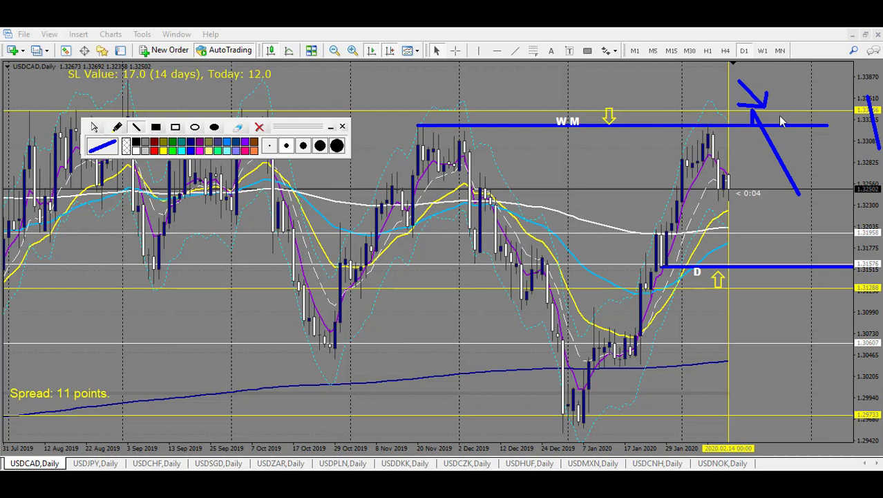
drag(778, 119, 796, 68)
key(Delete)
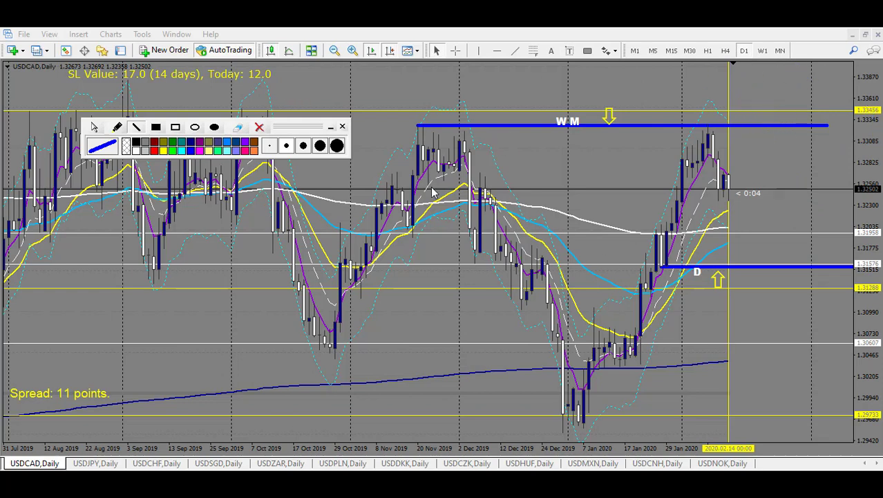
click(95, 463)
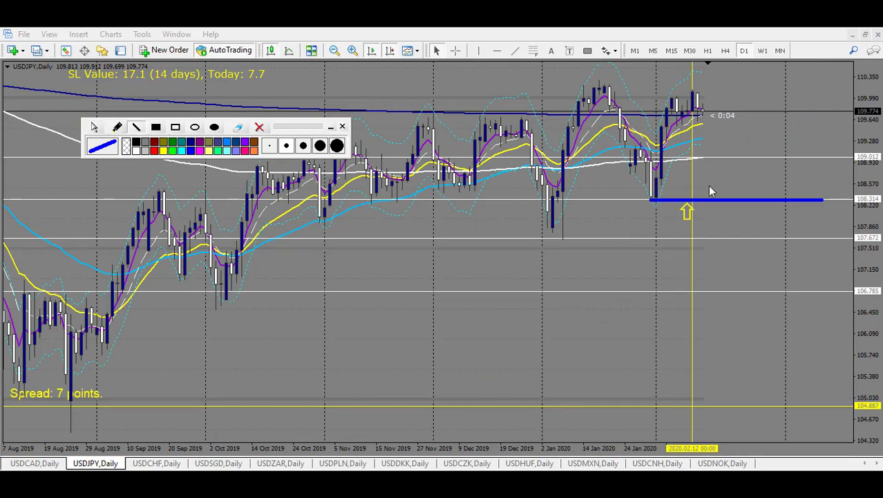
- Sketch V-shaped and check-mark projected paths after the latest USDJPY candle, then clear them
drag(712, 178, 726, 159)
mouse_move(697, 115)
mouse_down()
mouse_move(716, 145)
mouse_move(764, 104)
mouse_up()
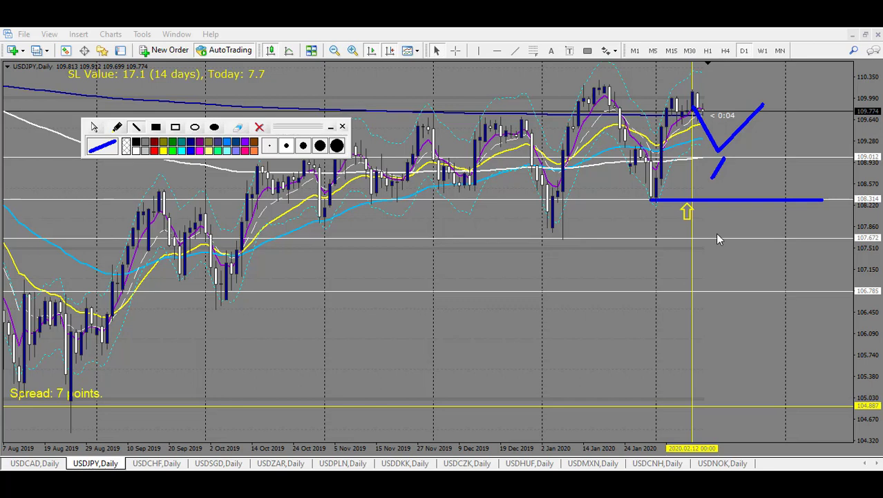
mouse_move(737, 152)
mouse_down()
mouse_move(754, 166)
mouse_move(755, 150)
mouse_up()
mouse_move(761, 181)
mouse_down()
mouse_move(779, 199)
mouse_move(840, 88)
mouse_up()
click(259, 127)
- Dismiss the moving average's context menu and compress the price scale to show higher levels
right_click(571, 157)
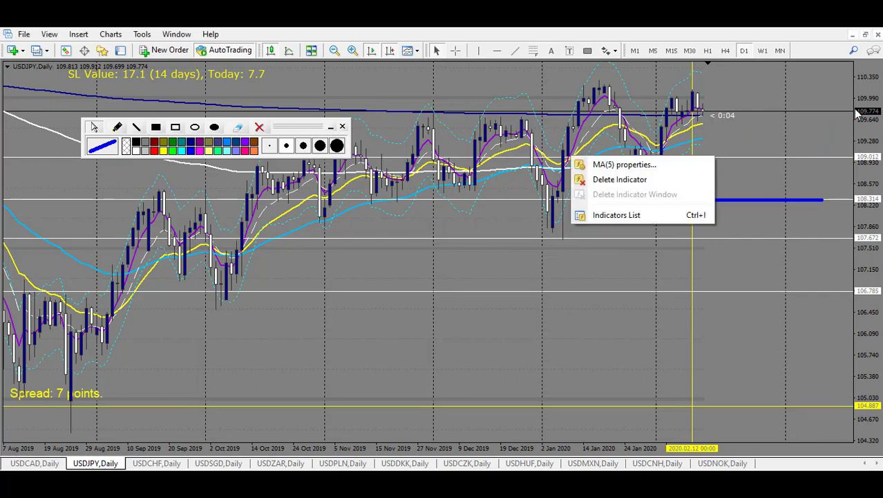
click(794, 139)
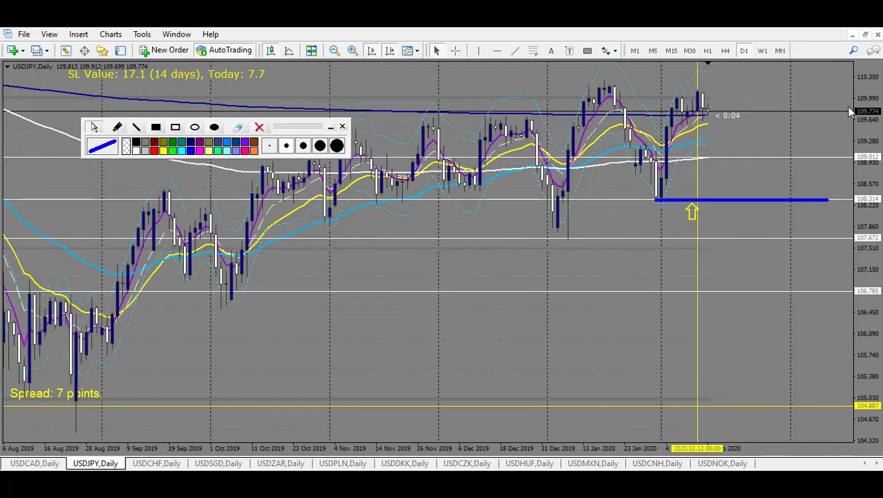
drag(867, 117, 869, 187)
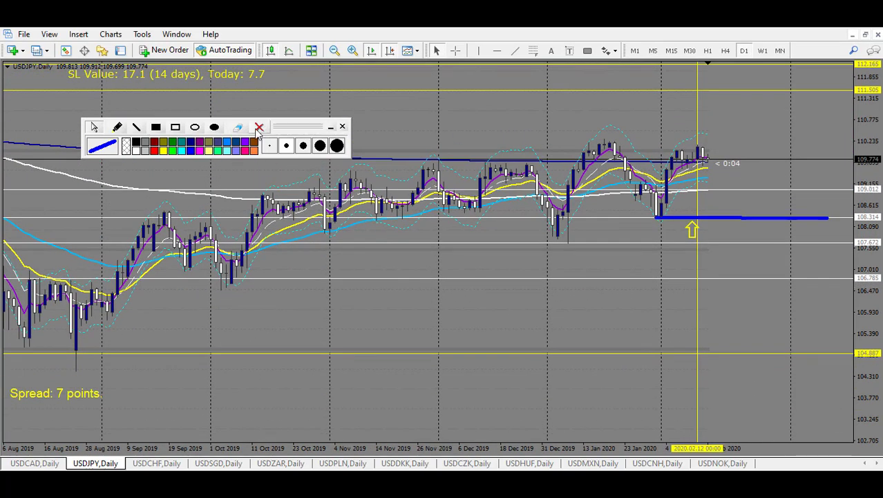
- Draw a rising projection, a line across the recent highs and the swing zigzag, then clear them
click(136, 127)
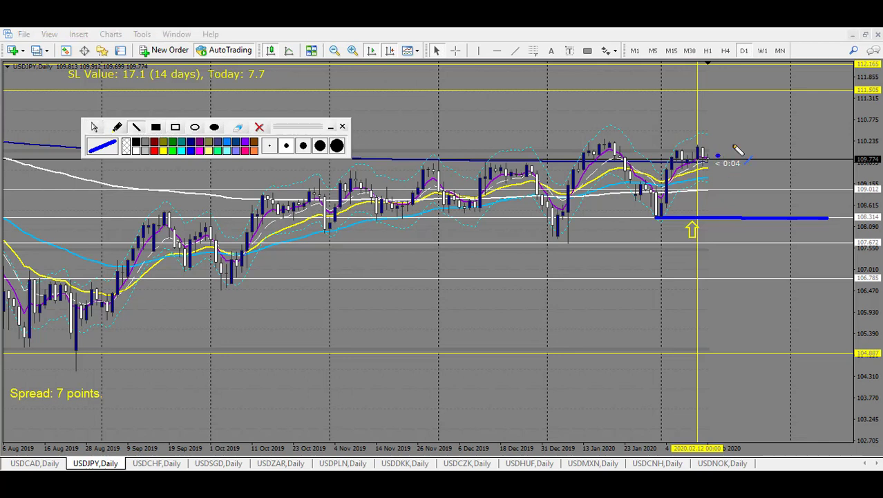
drag(717, 157, 764, 95)
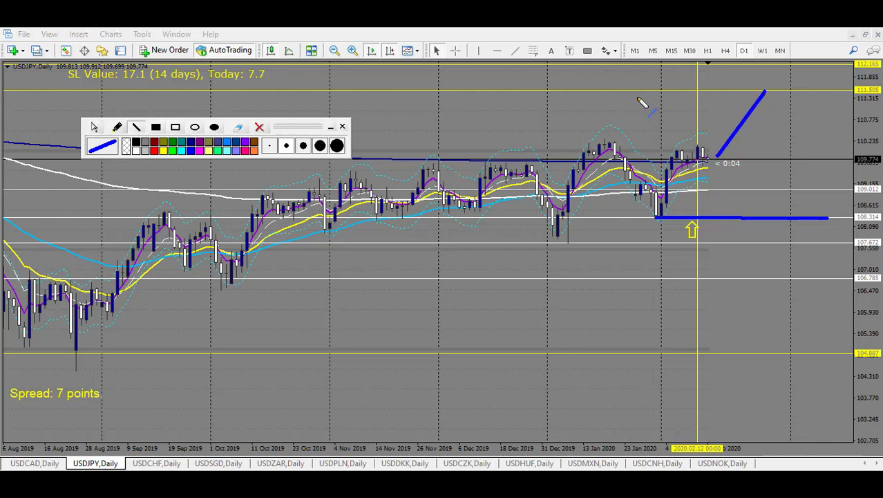
mouse_move(628, 76)
mouse_down()
mouse_move(640, 87)
mouse_move(650, 77)
mouse_up()
drag(591, 143, 814, 141)
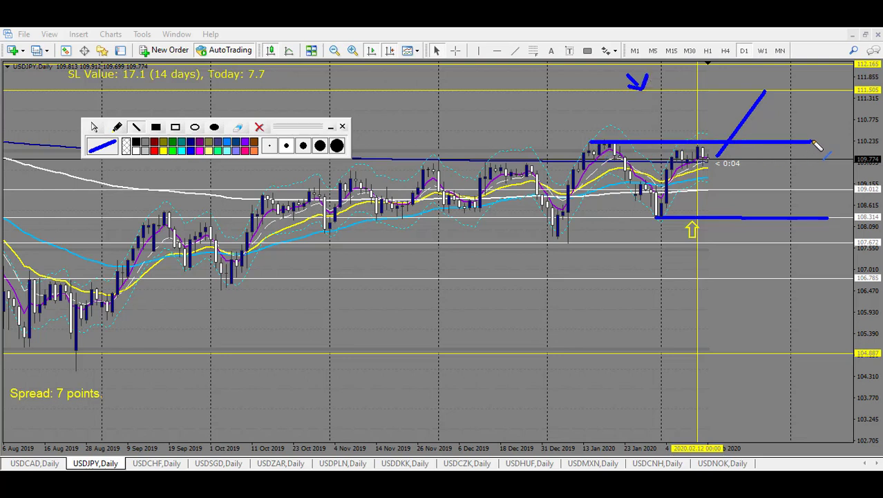
mouse_move(573, 173)
mouse_down()
mouse_move(593, 151)
mouse_move(647, 192)
mouse_move(685, 153)
mouse_up()
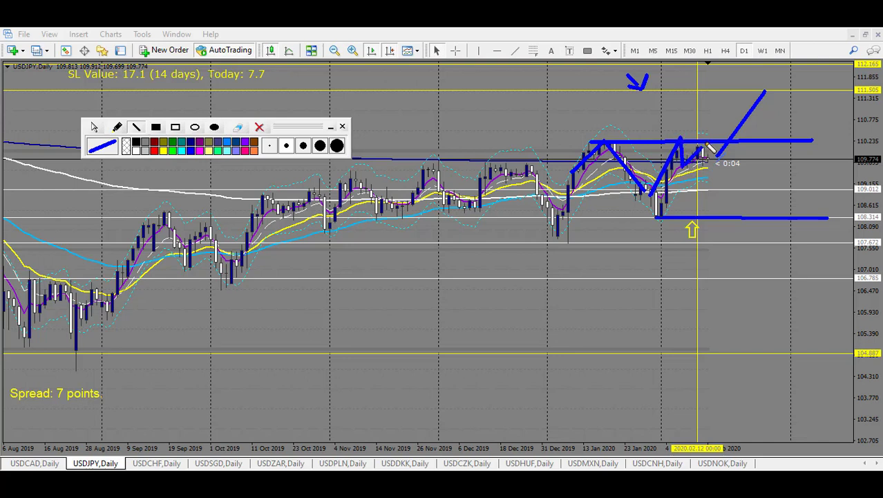
key(Escape)
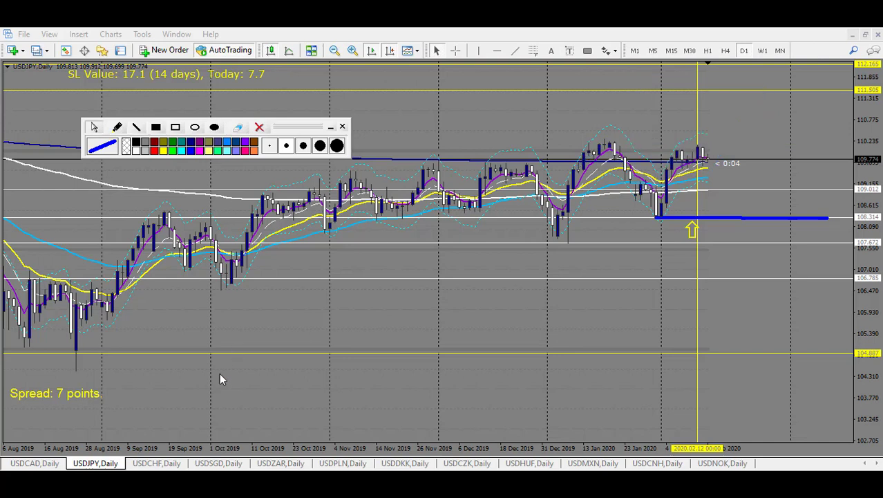
right_click(221, 372)
- Open the USDCHF daily chart and draw lines on the January swing and early-February low
click(156, 463)
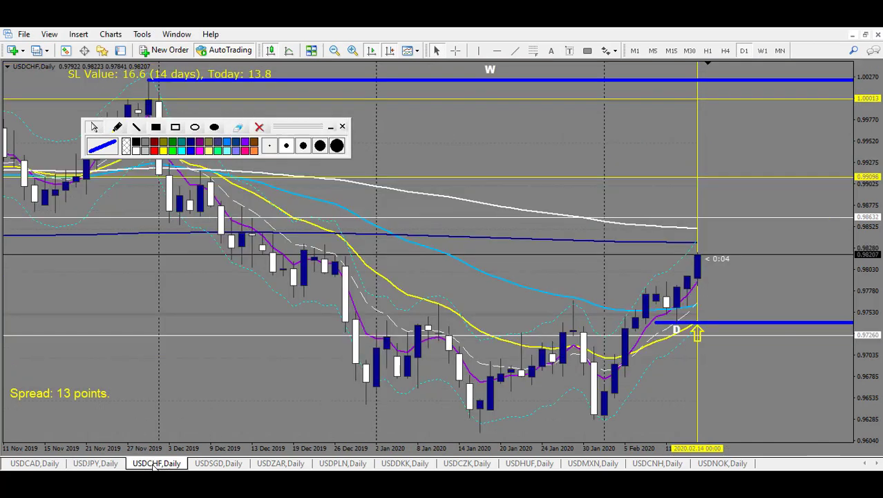
click(259, 127)
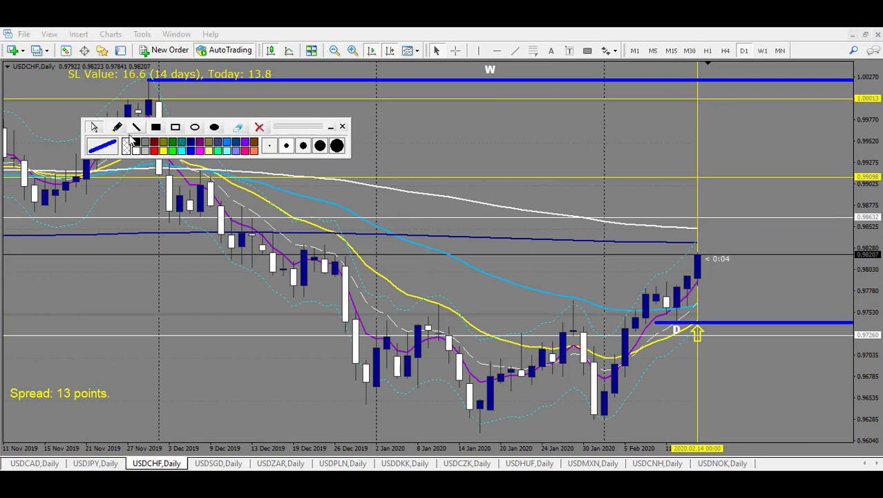
click(136, 129)
mouse_move(447, 337)
mouse_down()
mouse_move(476, 415)
mouse_move(584, 337)
mouse_move(606, 415)
mouse_move(671, 275)
mouse_up()
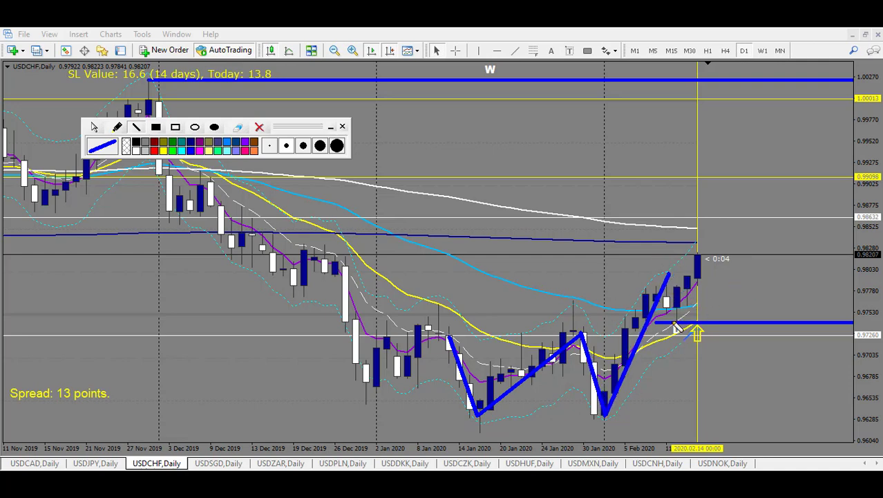
drag(596, 419, 860, 427)
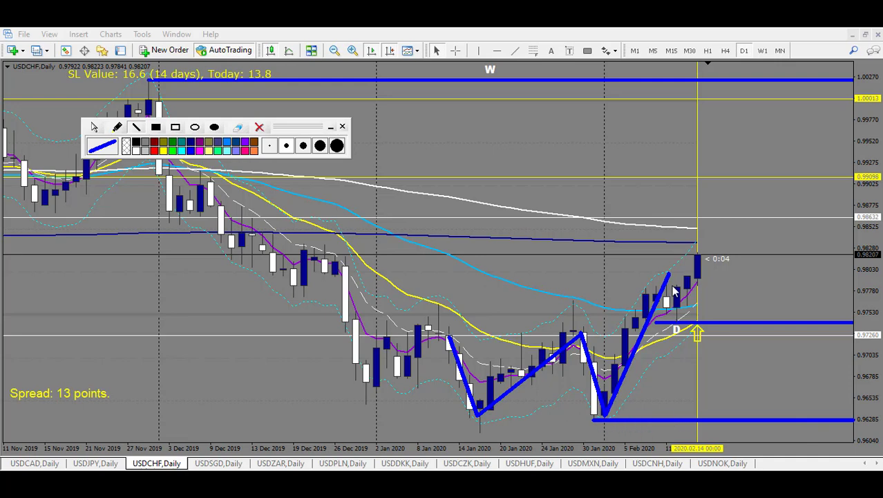
- Sketch a rising projection and a drop to support, then clear all sketches and reposition the drawing toolbar
mouse_move(707, 386)
mouse_down()
mouse_move(741, 343)
mouse_move(741, 380)
mouse_move(741, 340)
mouse_move(724, 347)
mouse_up()
mouse_move(703, 254)
mouse_down()
mouse_move(741, 330)
mouse_move(785, 241)
mouse_up()
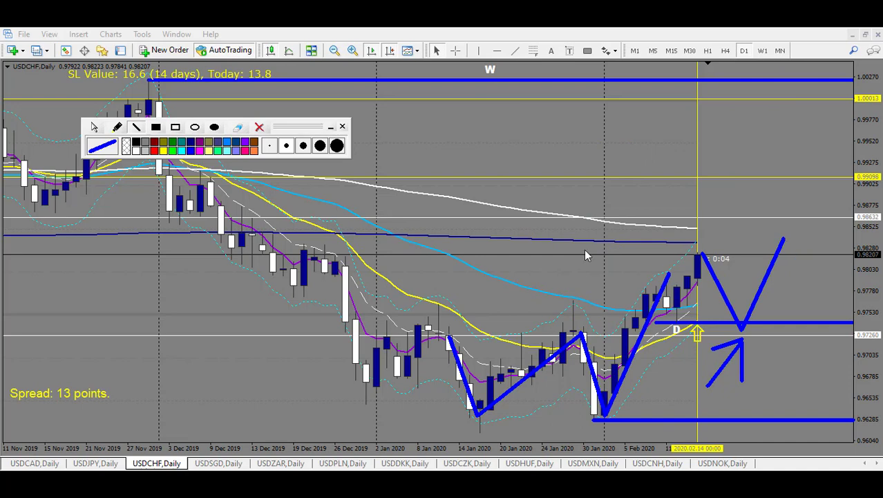
click(259, 127)
drag(300, 129, 572, 117)
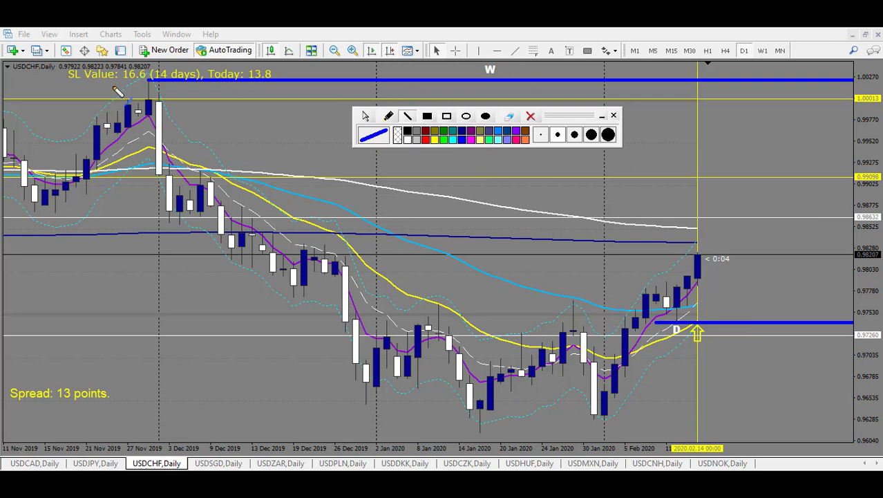
drag(128, 85, 166, 80)
drag(460, 433, 486, 433)
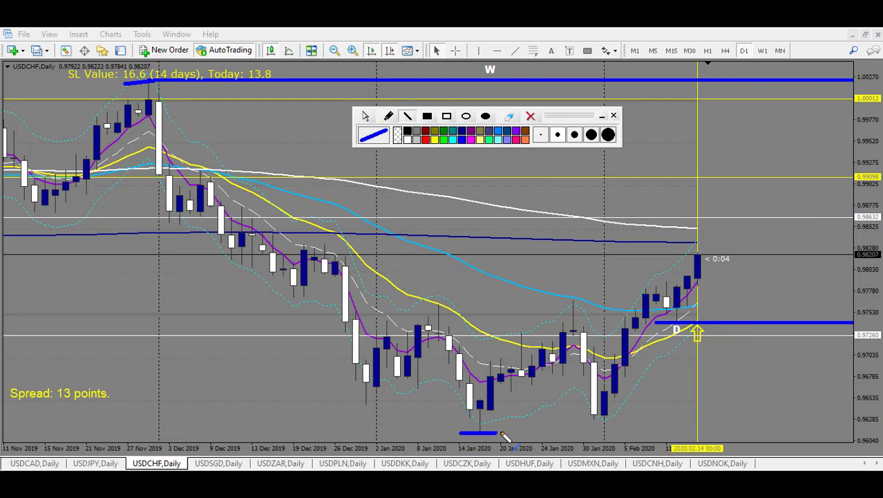
mouse_move(711, 244)
mouse_down()
mouse_move(724, 222)
mouse_move(759, 261)
mouse_up()
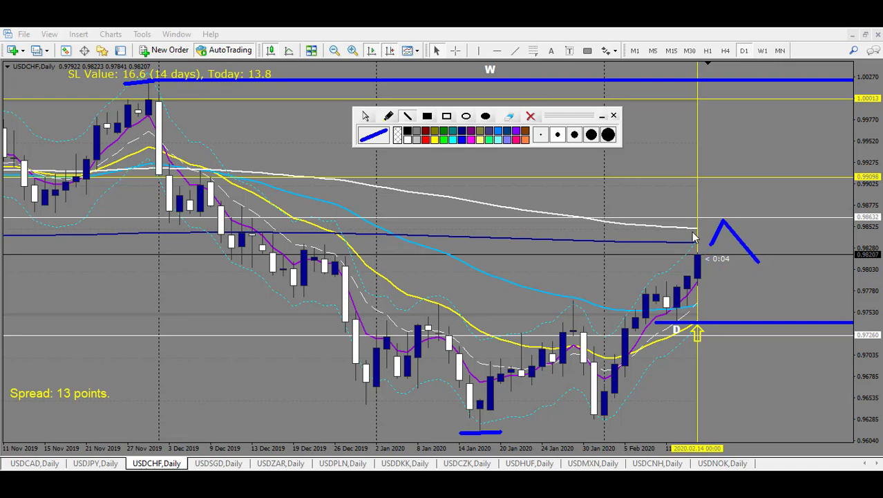
mouse_move(642, 233)
mouse_down()
mouse_move(684, 229)
mouse_move(646, 239)
mouse_move(693, 243)
mouse_up()
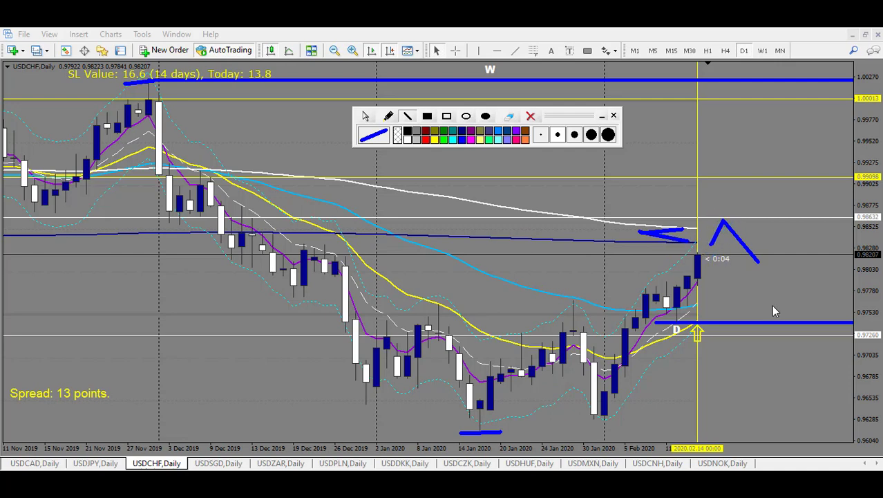
drag(299, 246, 759, 241)
mouse_move(465, 273)
mouse_down()
mouse_move(361, 298)
mouse_move(380, 268)
mouse_up()
drag(361, 298, 390, 314)
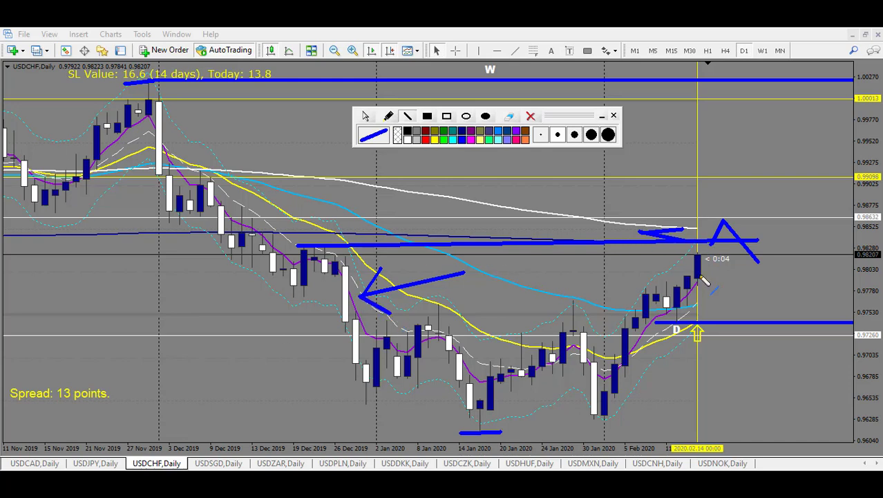
click(530, 116)
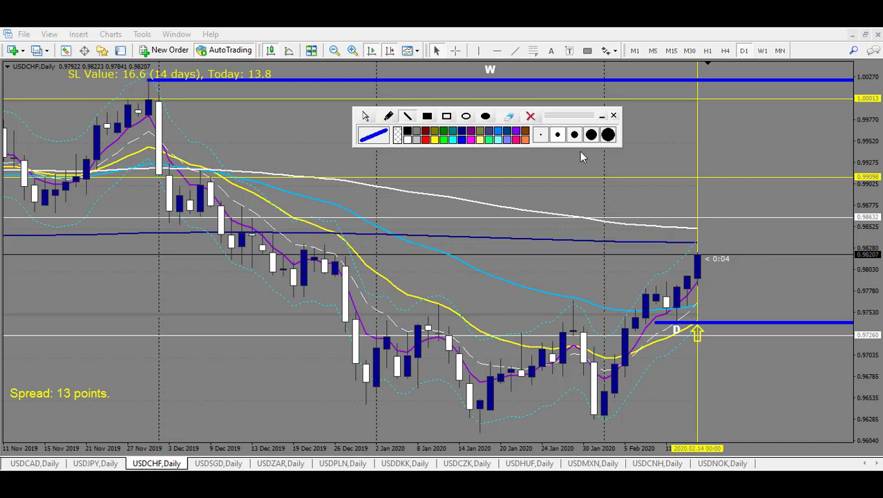
drag(721, 230, 745, 188)
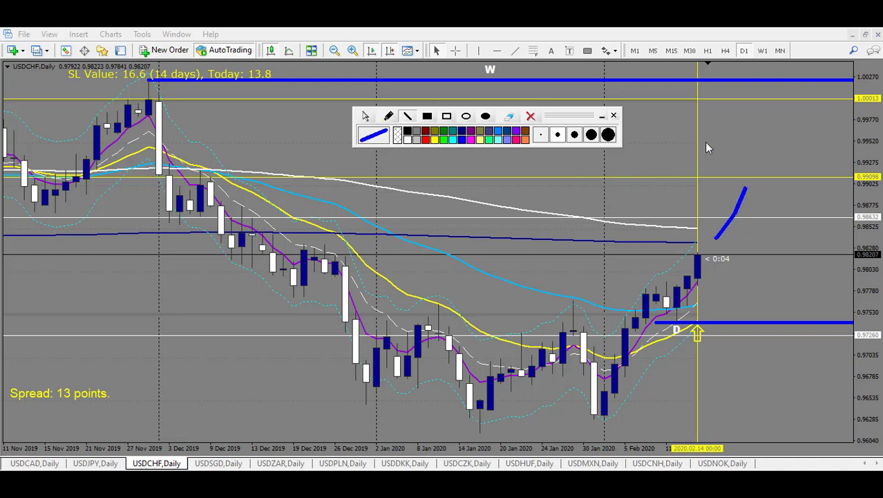
mouse_move(707, 129)
mouse_down()
mouse_move(745, 179)
mouse_move(733, 170)
mouse_move(743, 171)
mouse_up()
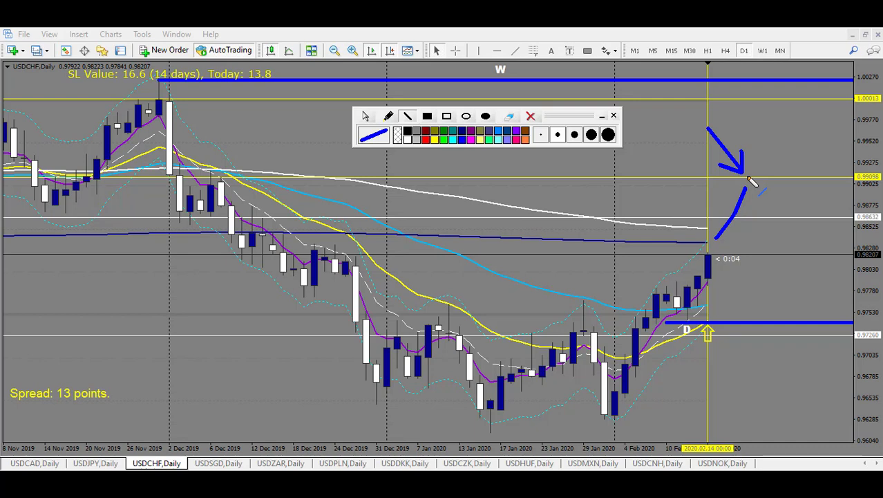
drag(747, 180, 801, 294)
drag(432, 291, 829, 283)
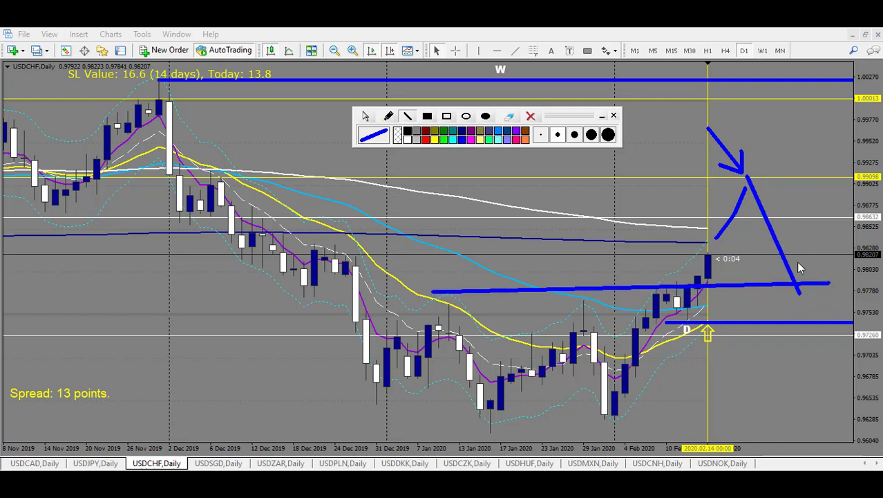
click(160, 463)
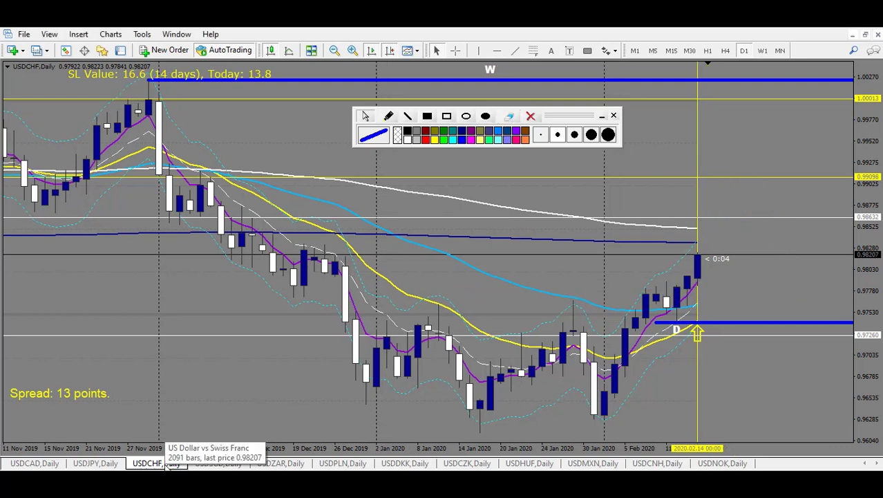